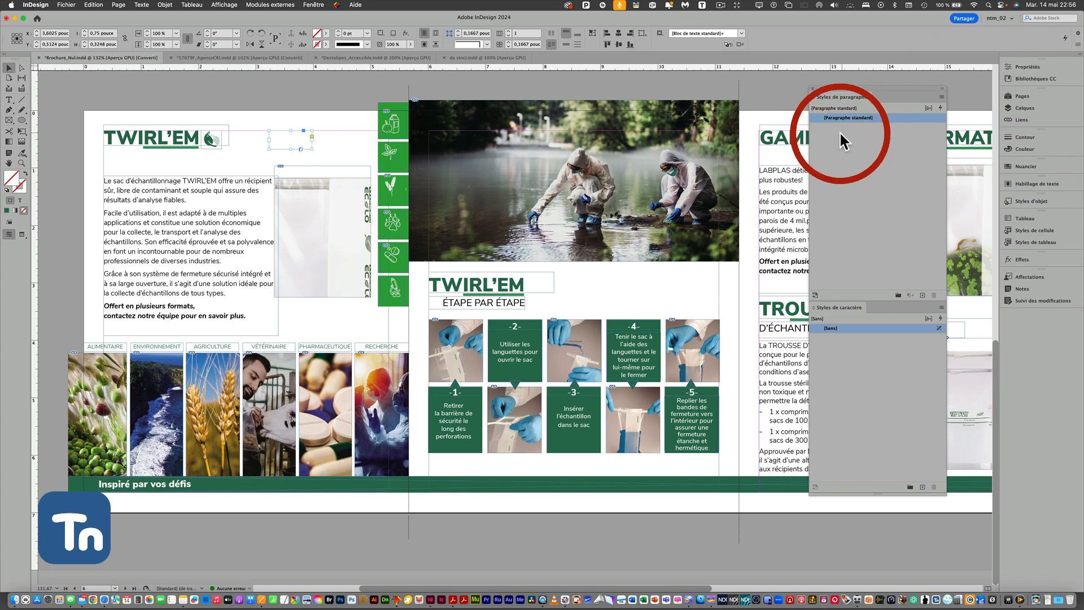
# Check the paragraph and character styles applied to the body text below the GAMME heading, leaving nothing selected.
pyautogui.doubleClick(771, 207)
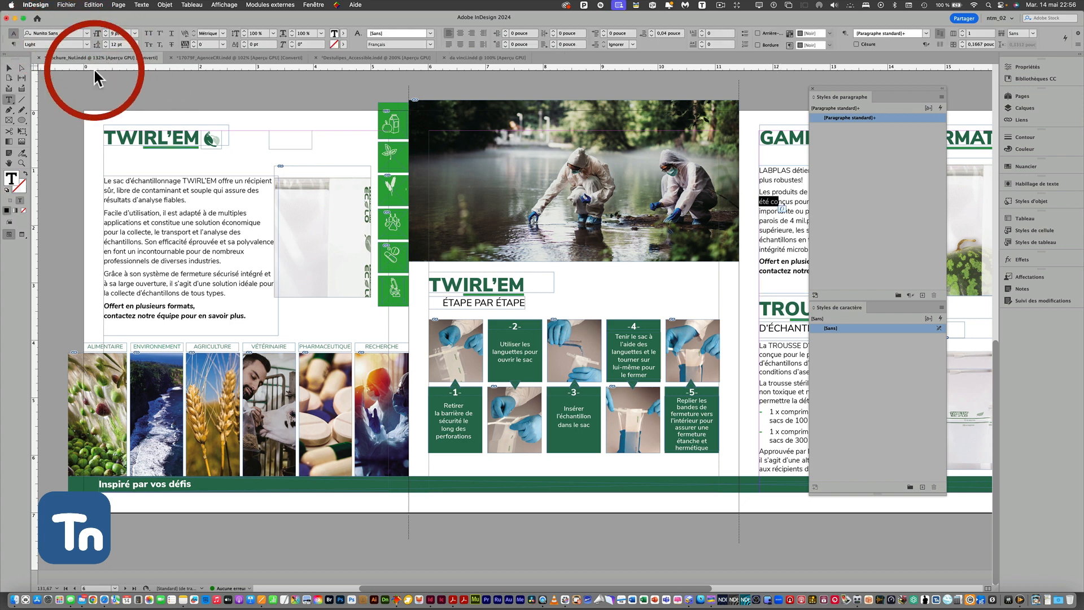
pyautogui.click(10, 68)
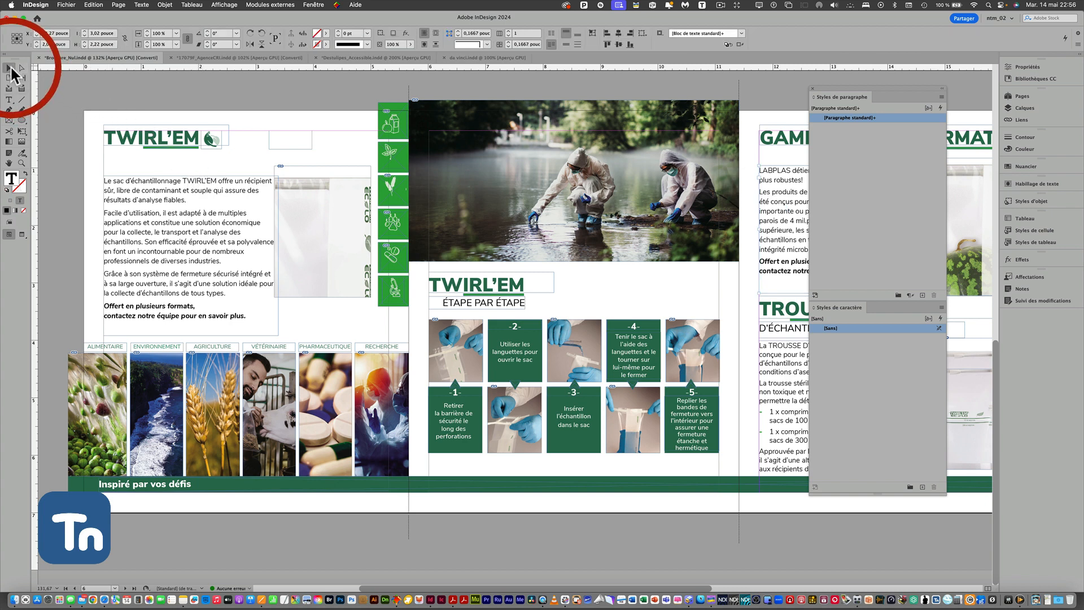
pyautogui.click(58, 104)
# Review the fonts used in the brochure through the Assemblage (Package) summary, and close it without packaging.
pyautogui.click(66, 5)
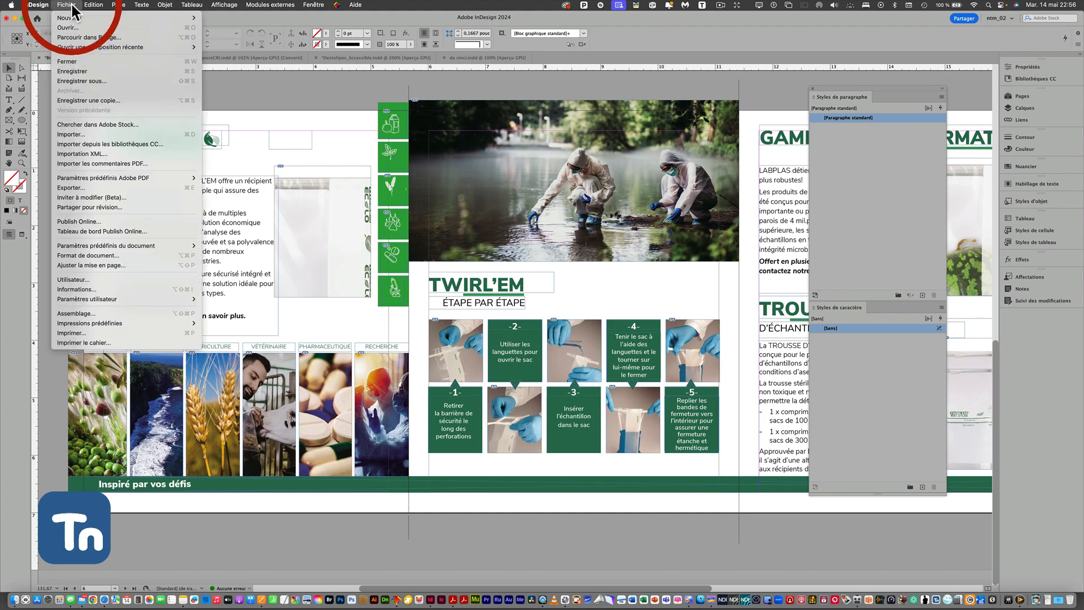
pyautogui.click(98, 311)
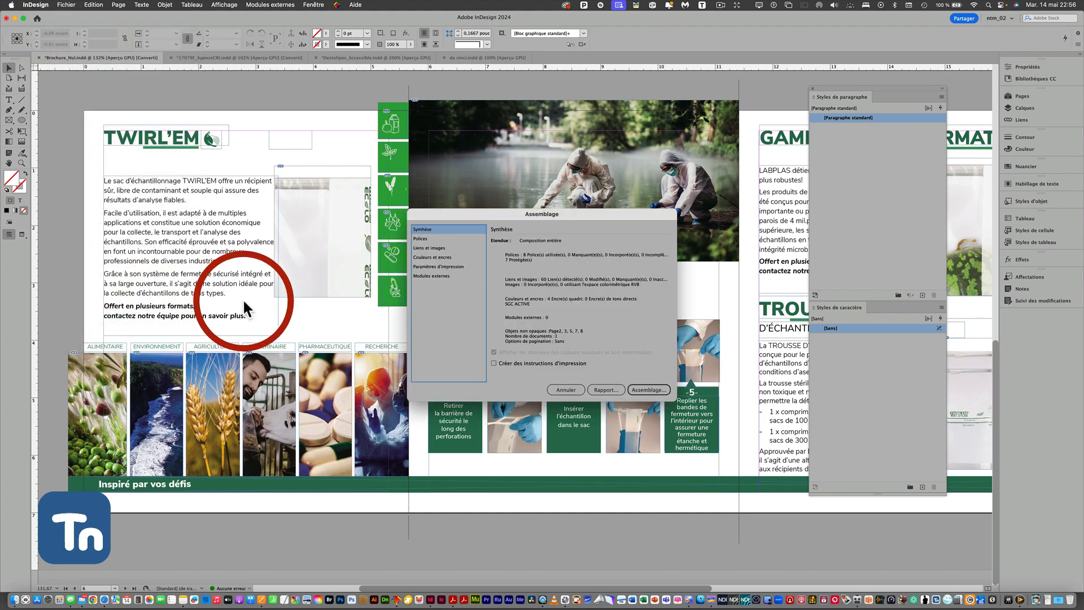
pyautogui.click(435, 238)
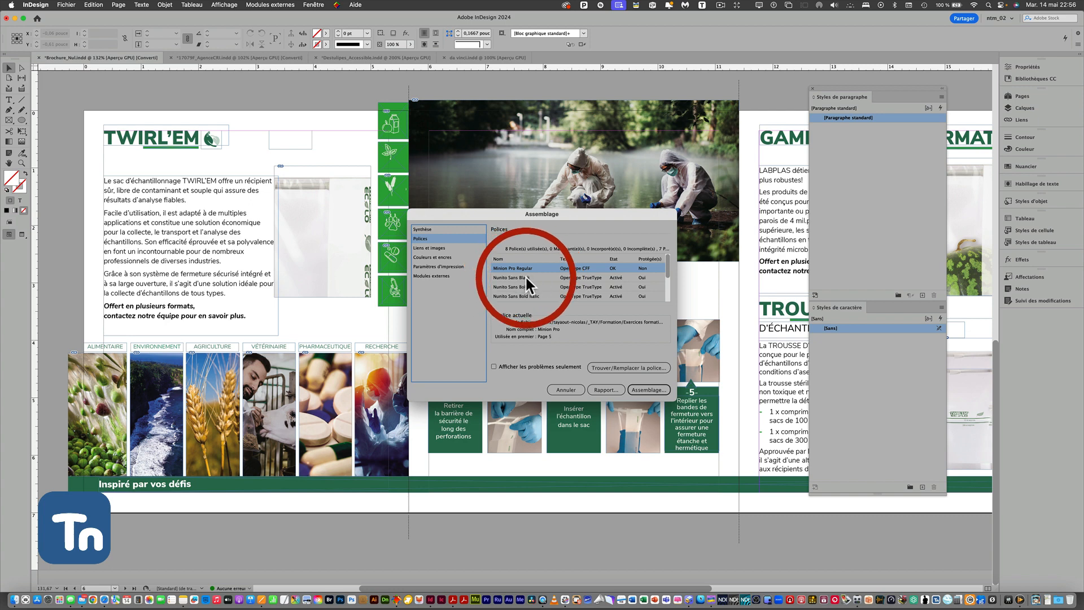
pyautogui.scroll(-3, 526, 276)
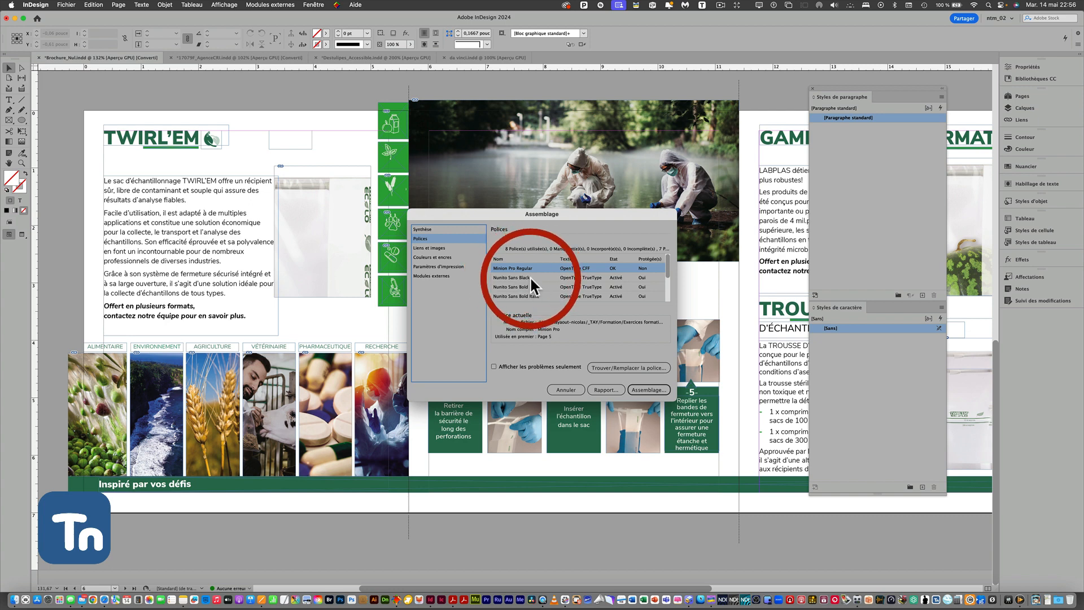
pyautogui.scroll(3, 530, 276)
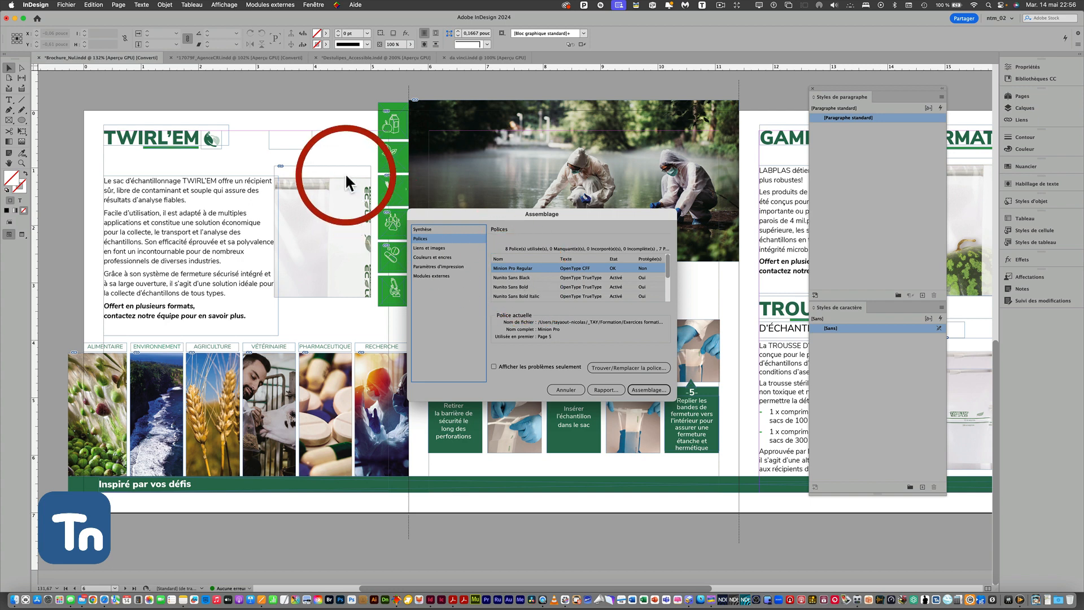
pyautogui.click(564, 390)
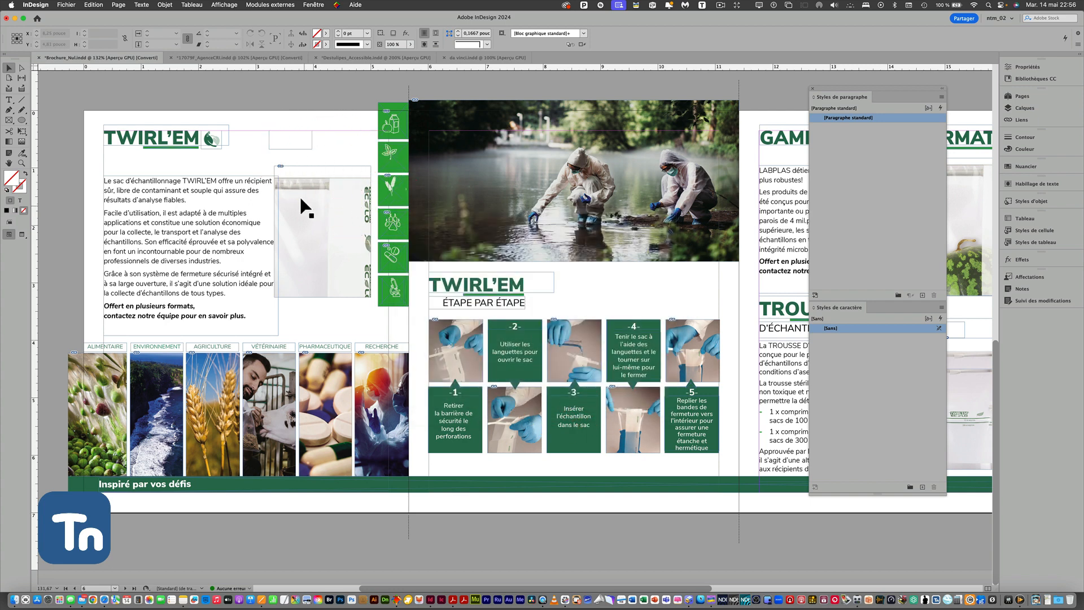
# Select the empty text frame beside the TWIRL'EM heading.
pyautogui.click(298, 149)
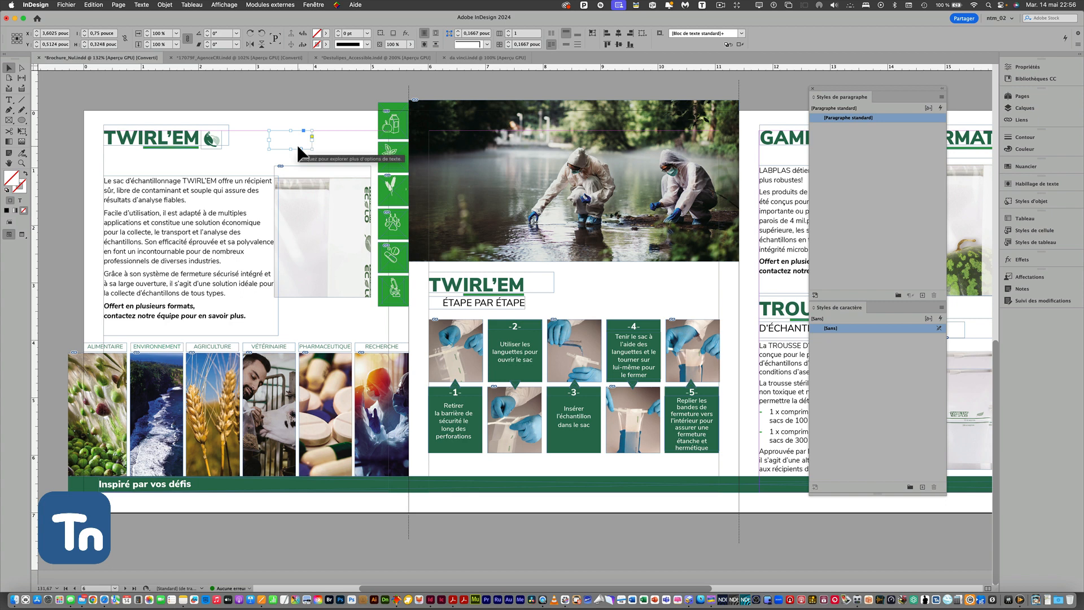
pyautogui.click(9, 100)
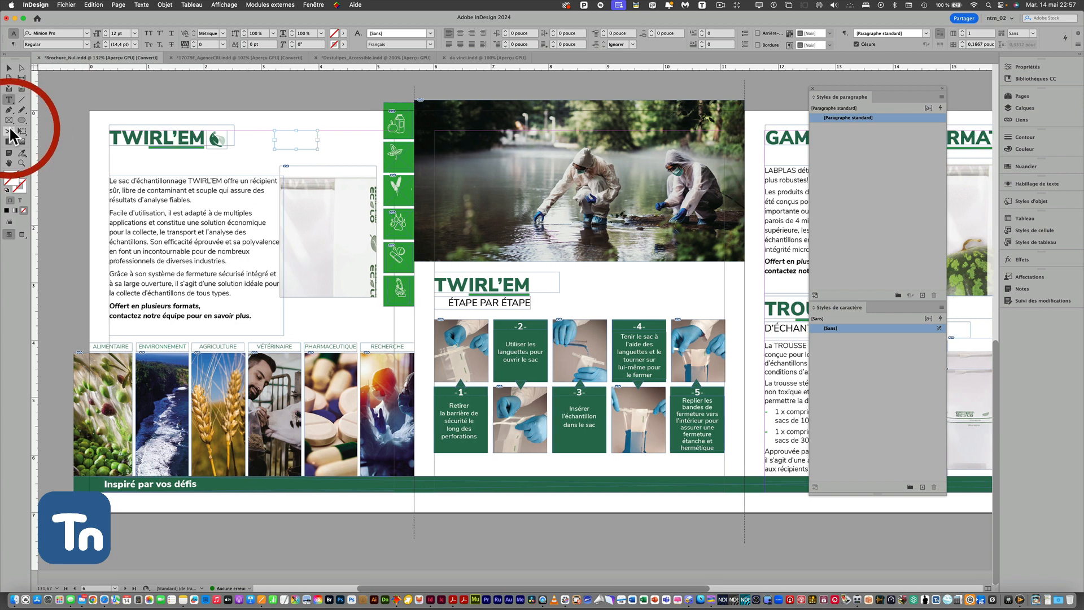
pyautogui.moveTo(21, 119); pyautogui.dragTo(41, 129)
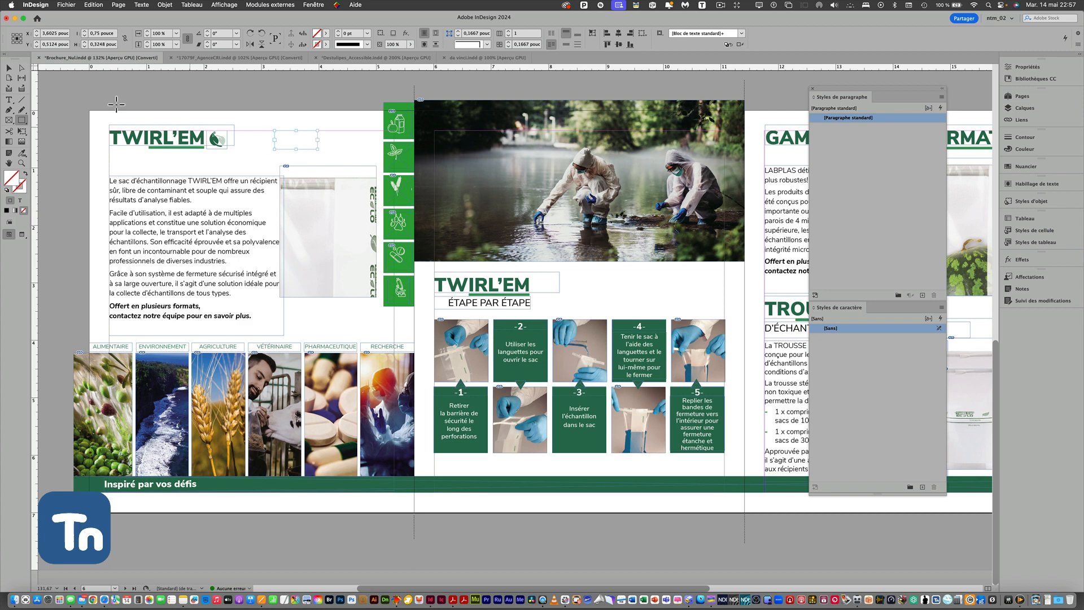
pyautogui.click(9, 68)
# Inspect the basic character formats of the [Paragraphe standard] style, and close its options without changes.
pyautogui.doubleClick(836, 116)
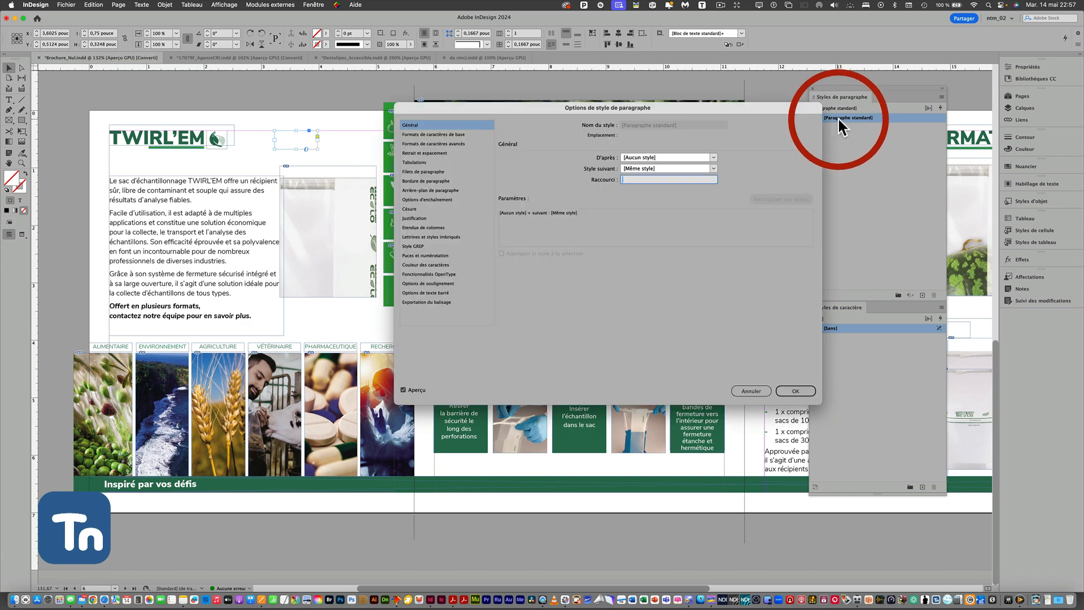
pyautogui.click(465, 134)
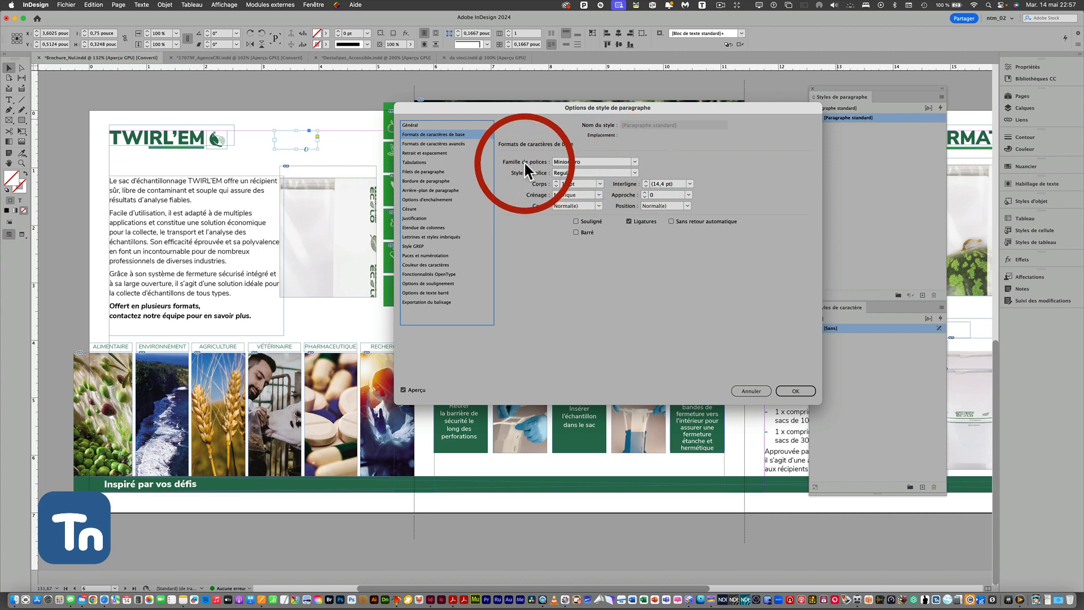
pyautogui.click(748, 390)
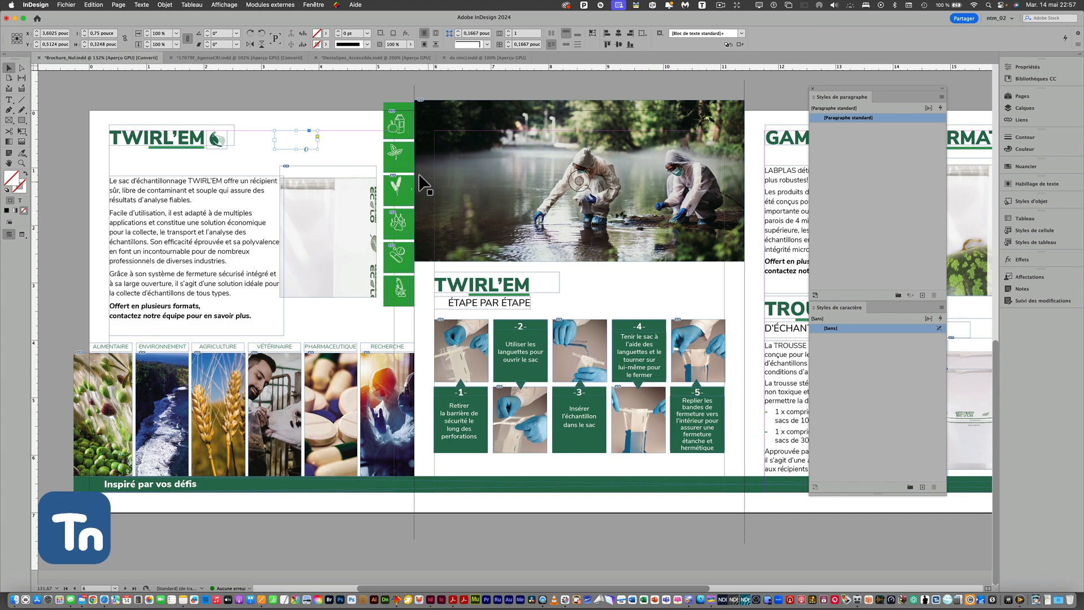
# Switch to the Drouins Assurances brochure and check the paragraph style on the first line of the "Programme d'aide aux employés (PAE)" heading.
pyautogui.click(237, 57)
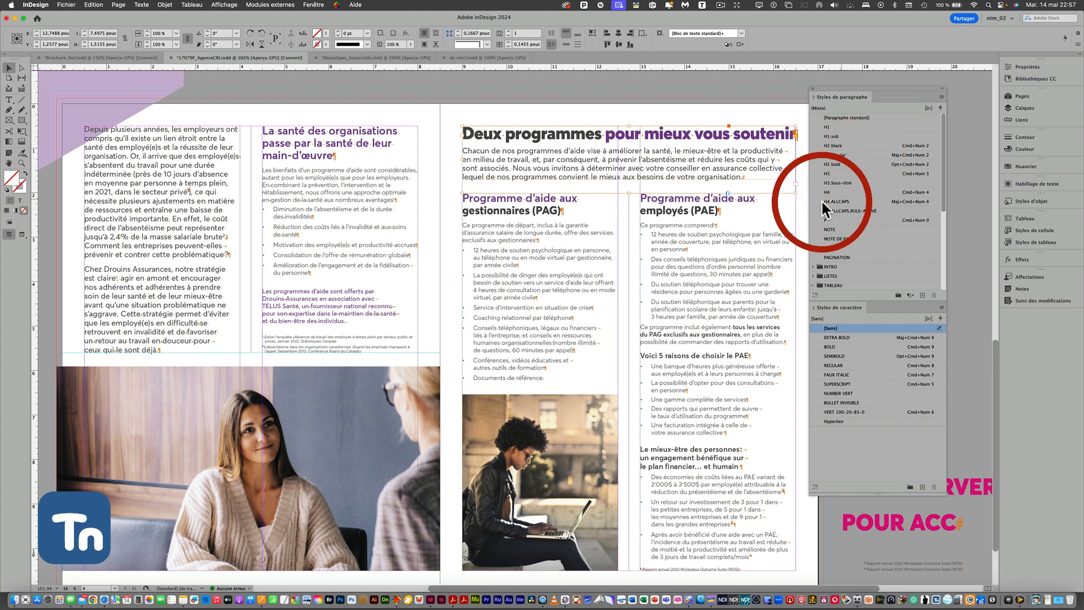
pyautogui.click(735, 205)
pyautogui.doubleClick(735, 204)
pyautogui.moveTo(764, 197); pyautogui.dragTo(640, 197)
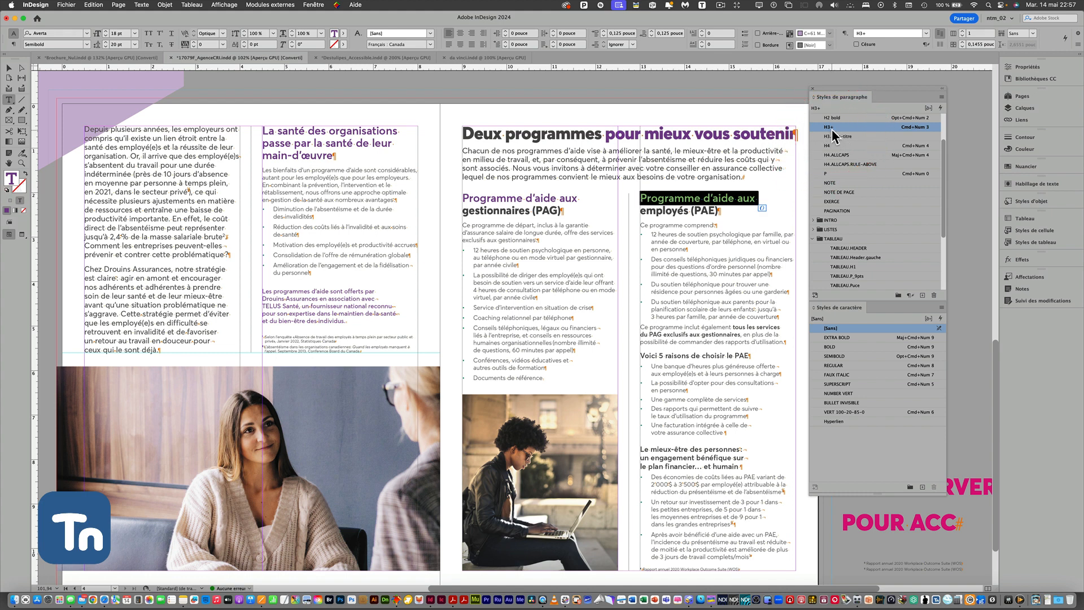
# Clear the style overrides from the complete "Programme d'aide aux employés (PAE)" heading.
pyautogui.click(726, 208)
pyautogui.moveTo(723, 212); pyautogui.dragTo(637, 199)
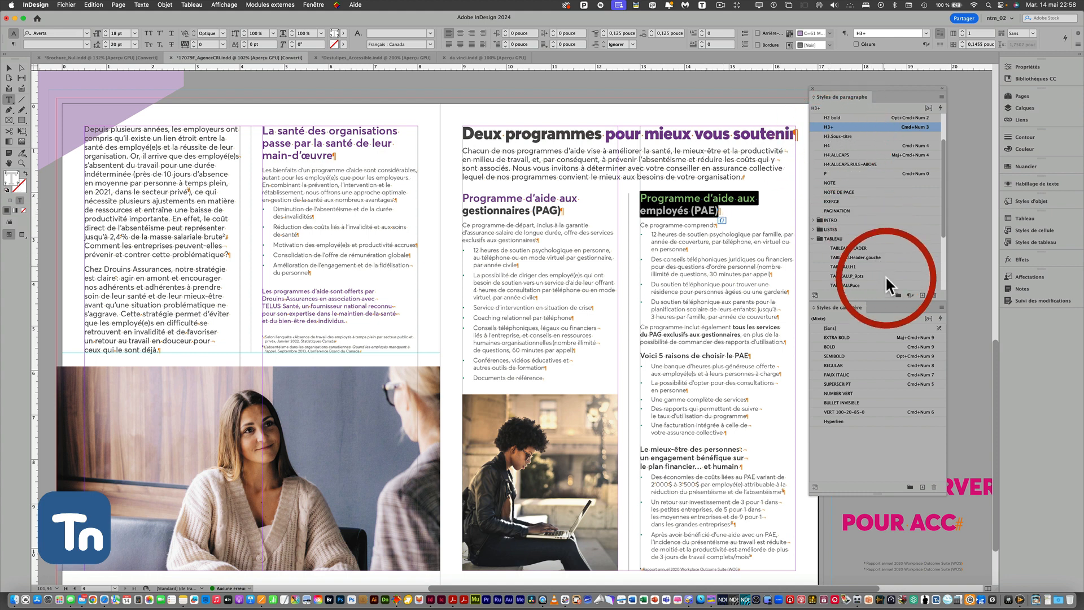
pyautogui.click(909, 295)
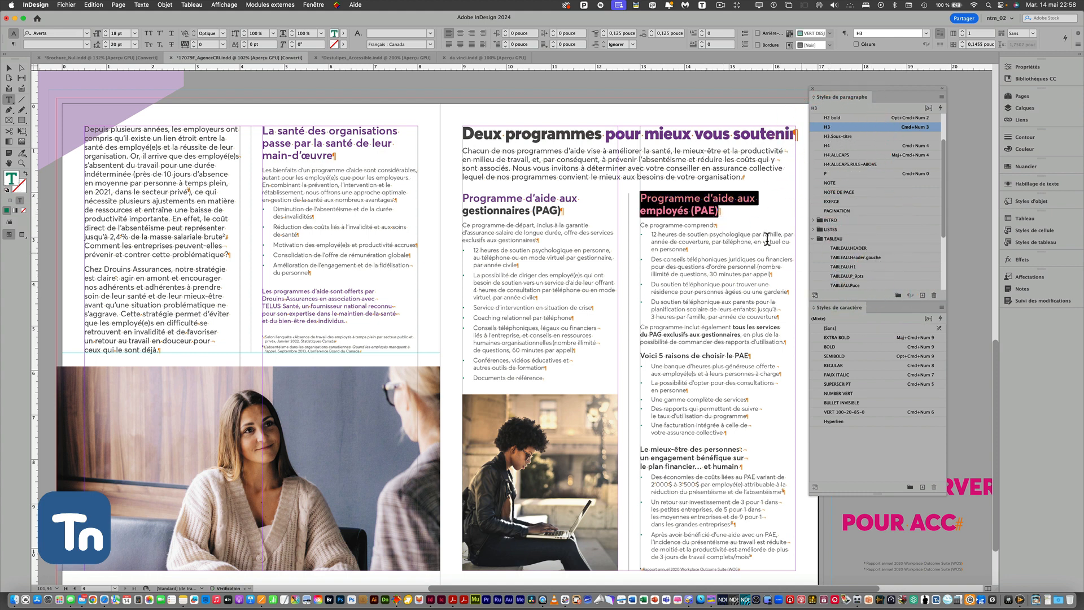
pyautogui.click(728, 207)
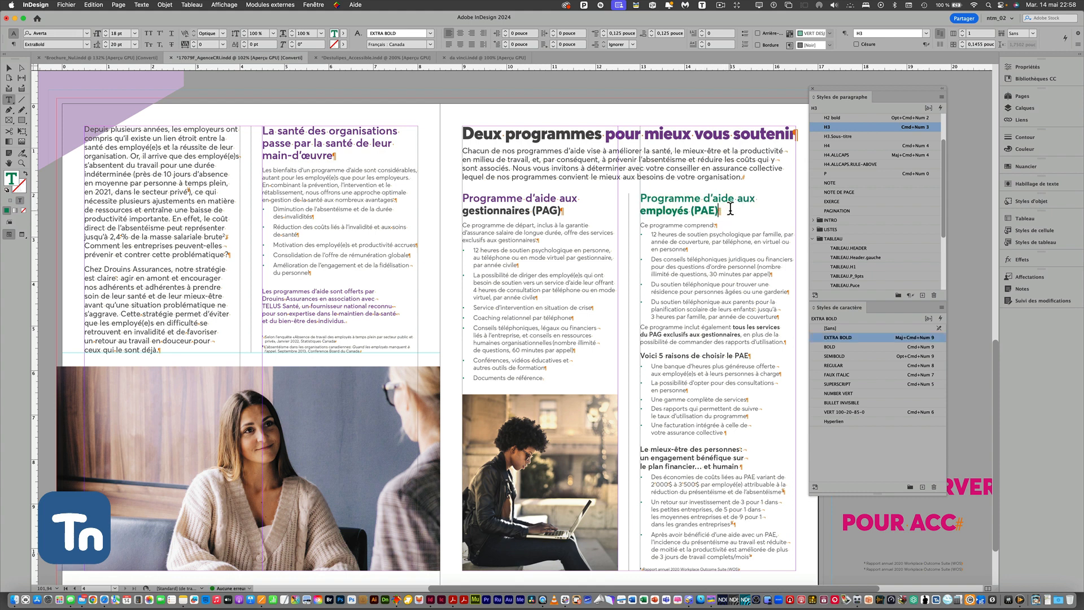
pyautogui.moveTo(730, 208); pyautogui.dragTo(632, 199)
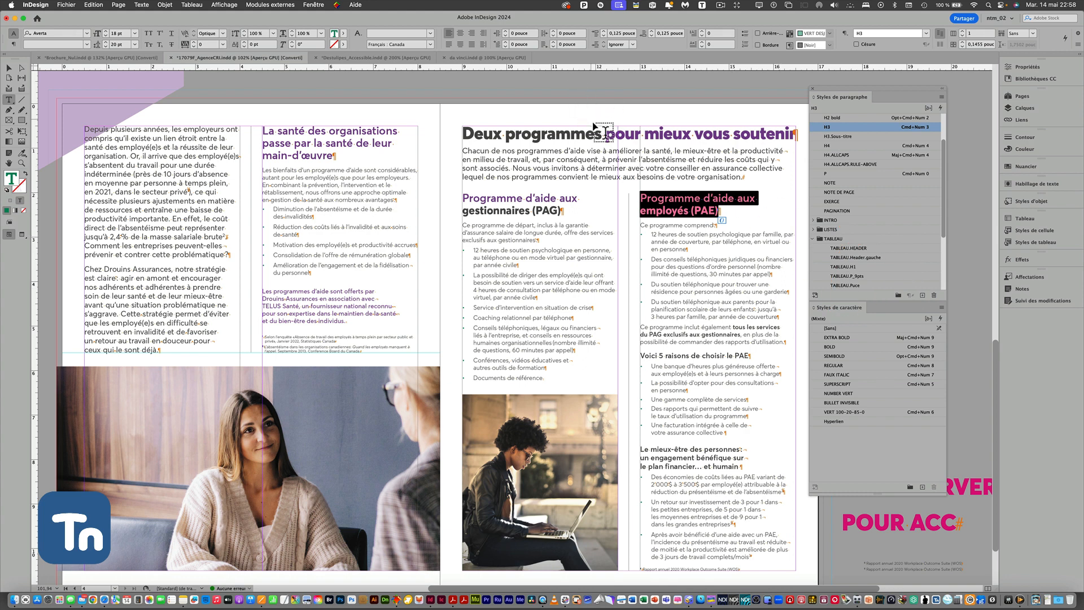
# Check the paragraph styles of both parts of the "Deux programmes pour mieux vous soutenir" title and of the introductory paragraph below it.
pyautogui.moveTo(601, 131); pyautogui.dragTo(473, 128)
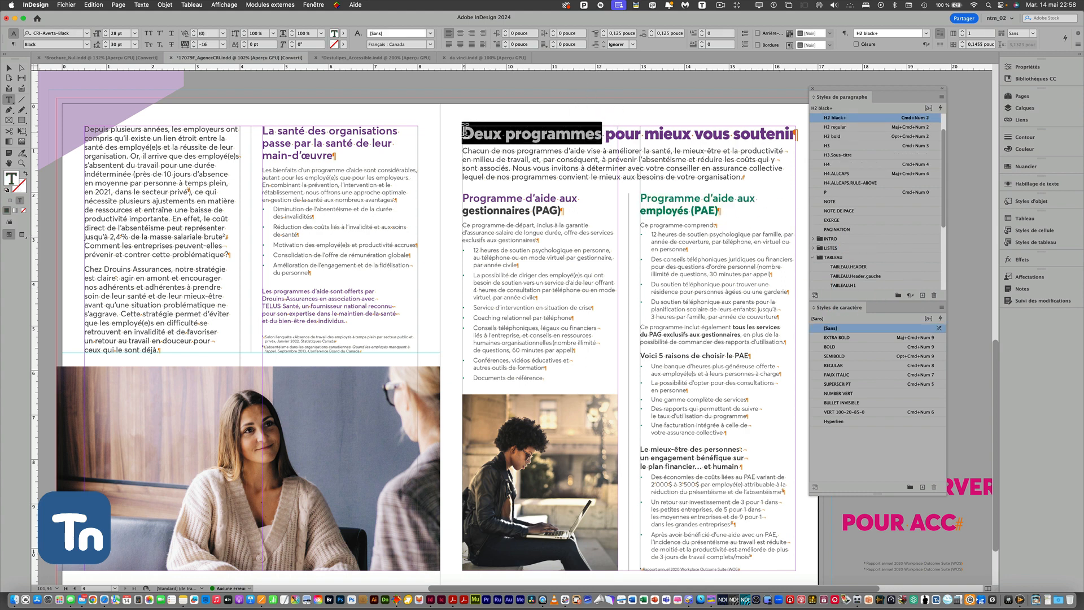
pyautogui.click(839, 117)
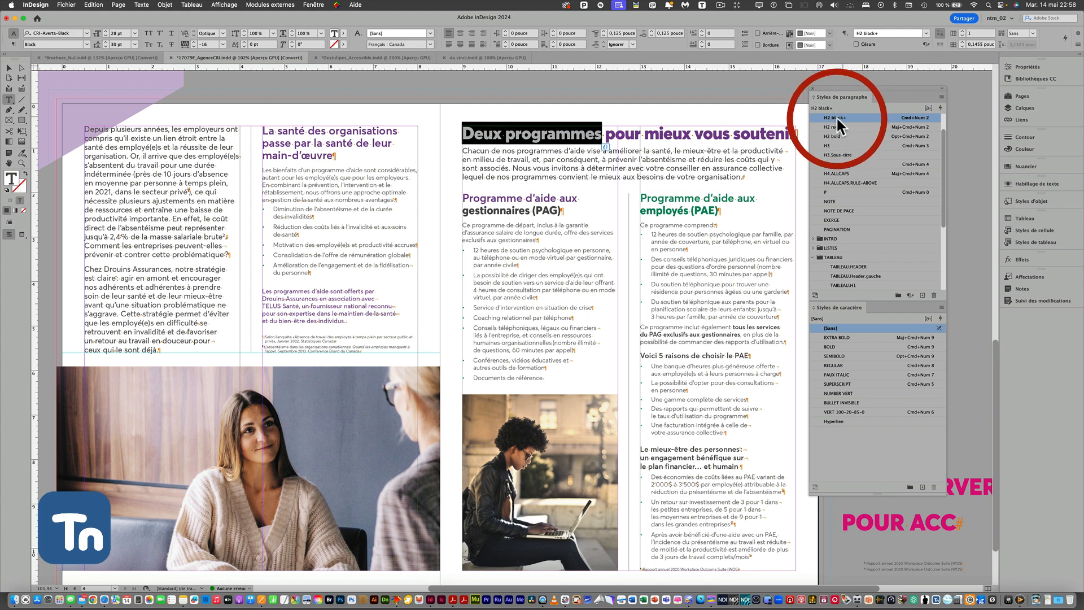
pyautogui.moveTo(606, 134); pyautogui.dragTo(796, 133)
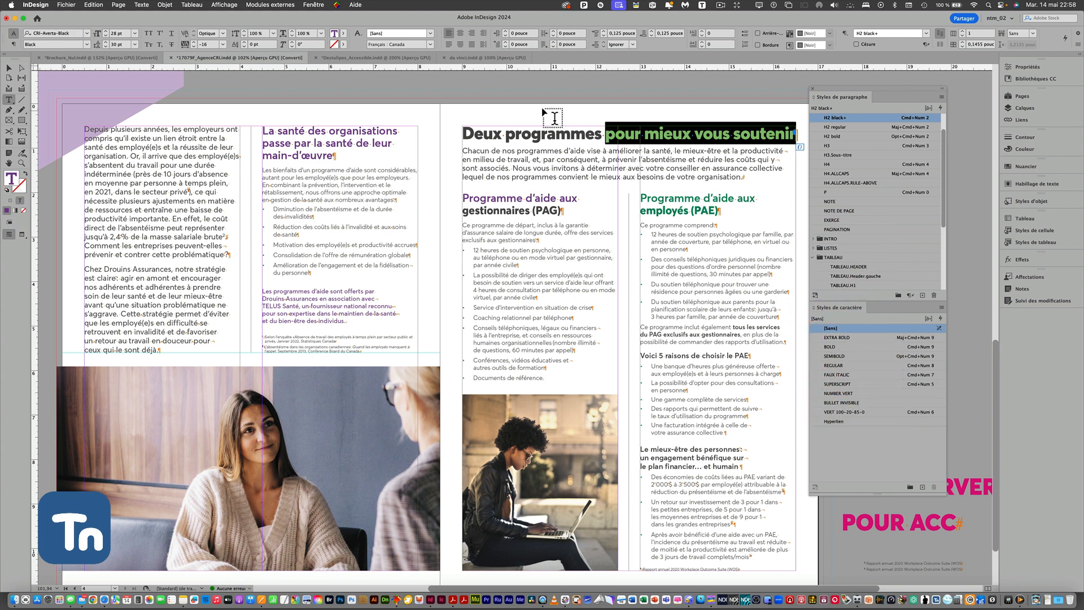
pyautogui.moveTo(741, 178); pyautogui.dragTo(480, 150)
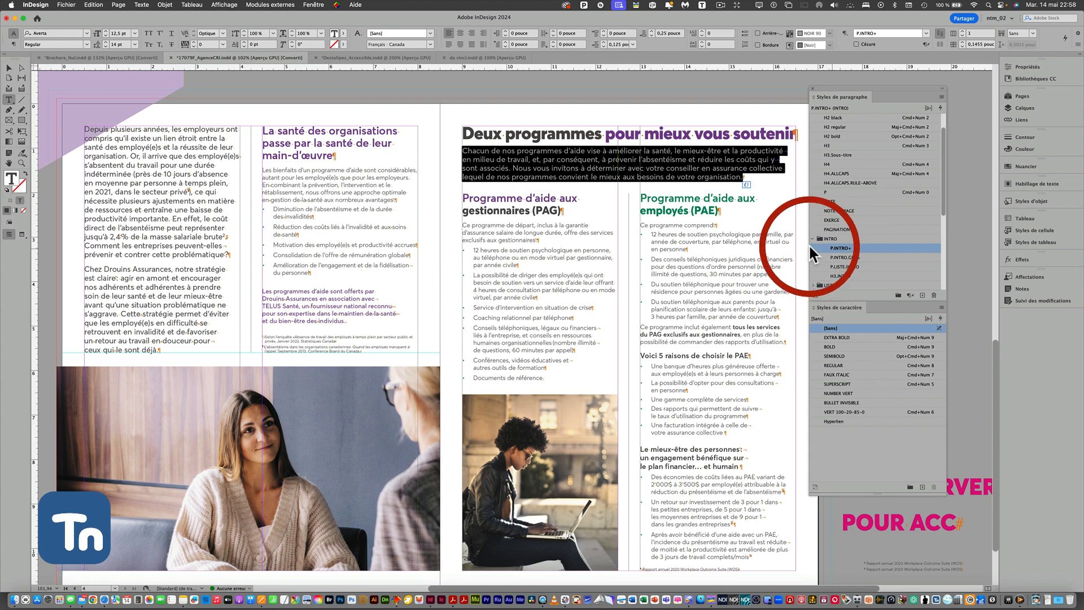
# Examine the layout and text formatting across the Drouins Assurances brochure's spreads.
pyautogui.scroll(4, 543, 156)
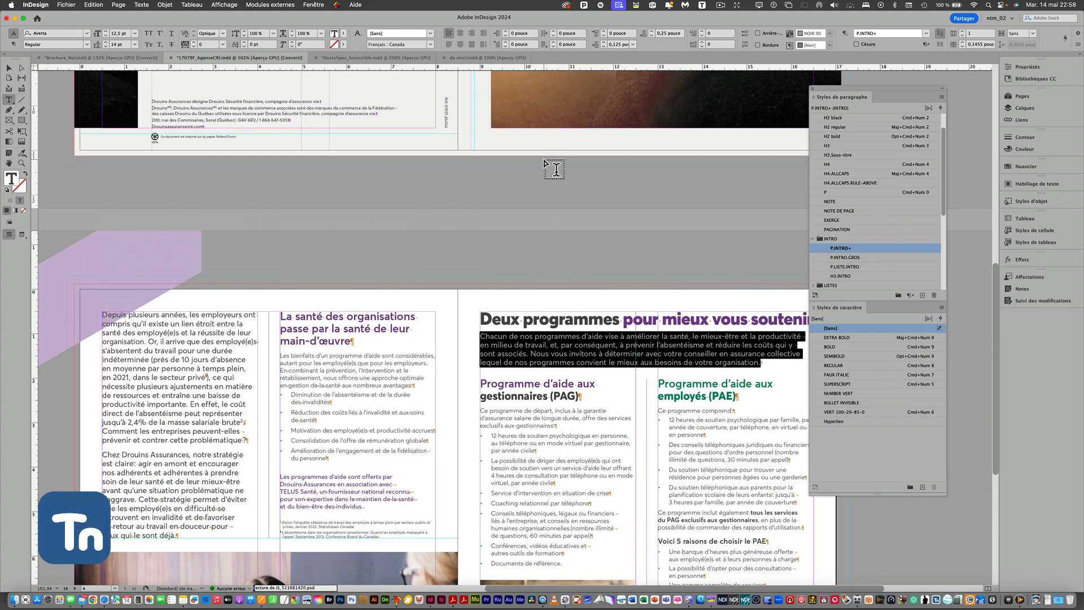
pyautogui.scroll(-6, 543, 156)
pyautogui.scroll(1, 541, 156)
pyautogui.hscroll(1, 541, 156)
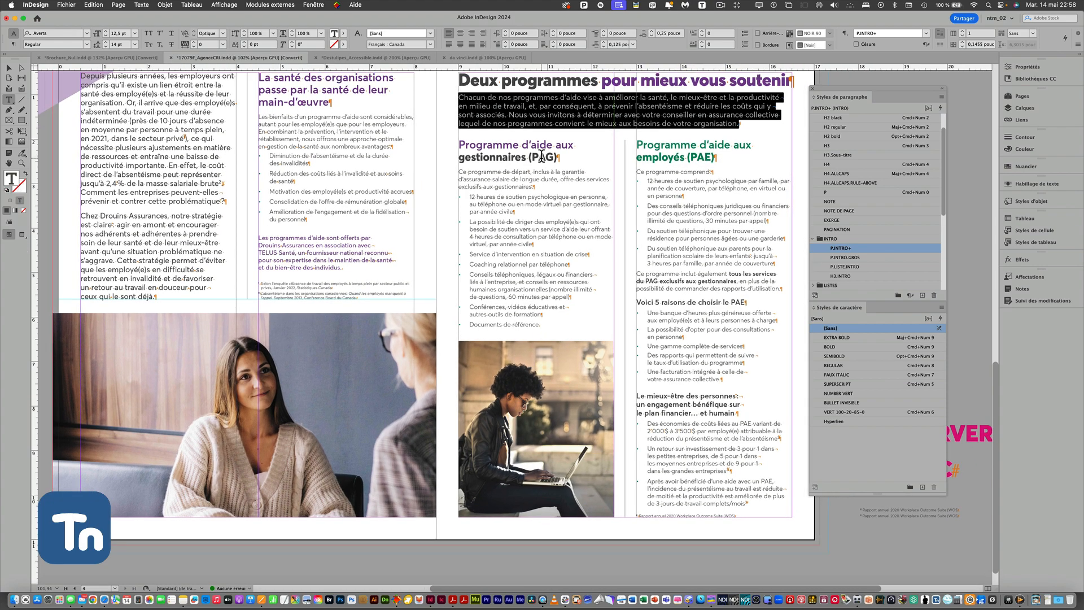
pyautogui.scroll(10, 541, 156)
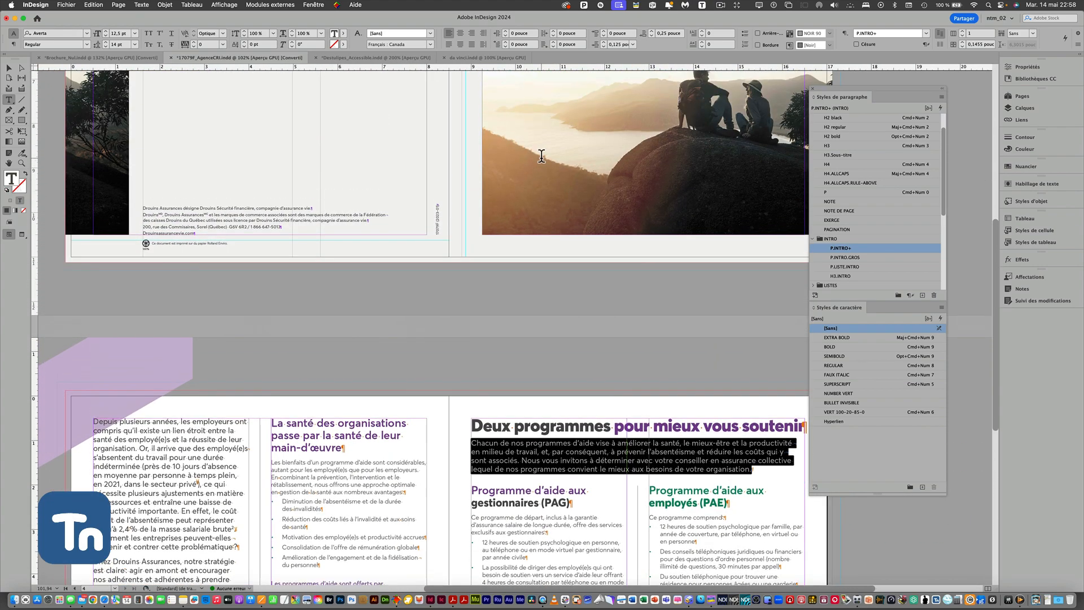
pyautogui.scroll(-7, 541, 156)
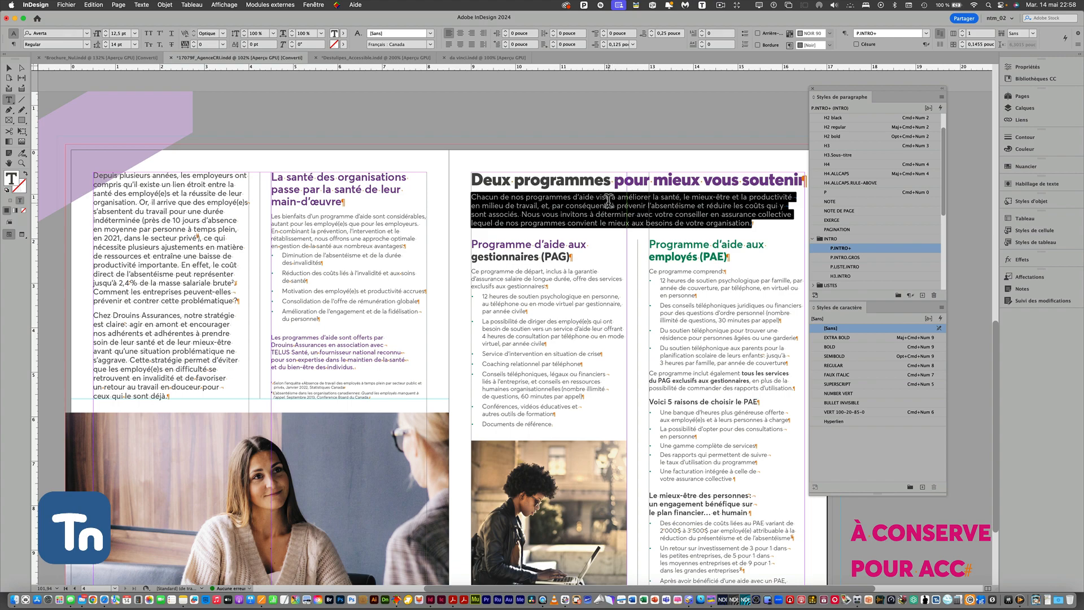
pyautogui.scroll(15, 607, 200)
pyautogui.scroll(-18, 605, 201)
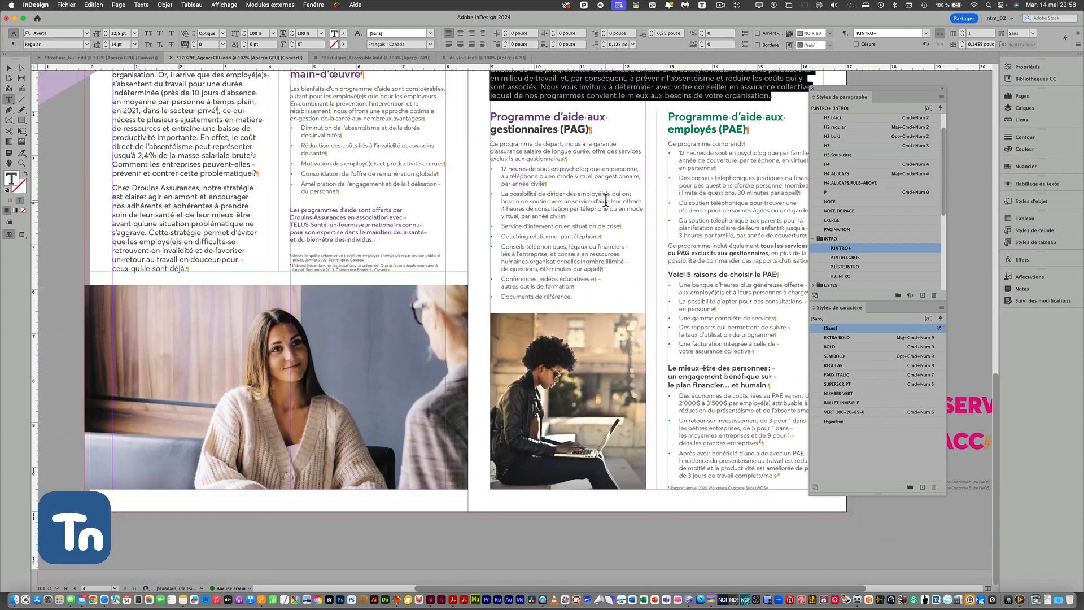
pyautogui.hscroll(4, 605, 199)
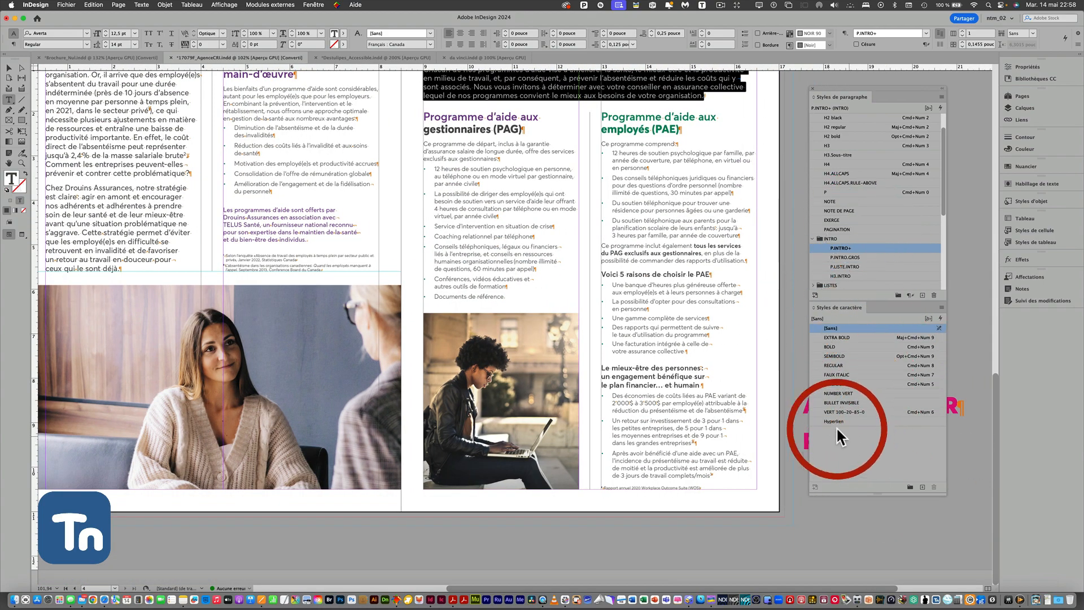
# Switch to the Destulipes_Accessible document and examine its text pages and its paragraph and character styles.
pyautogui.click(381, 56)
pyautogui.scroll(5, 463, 282)
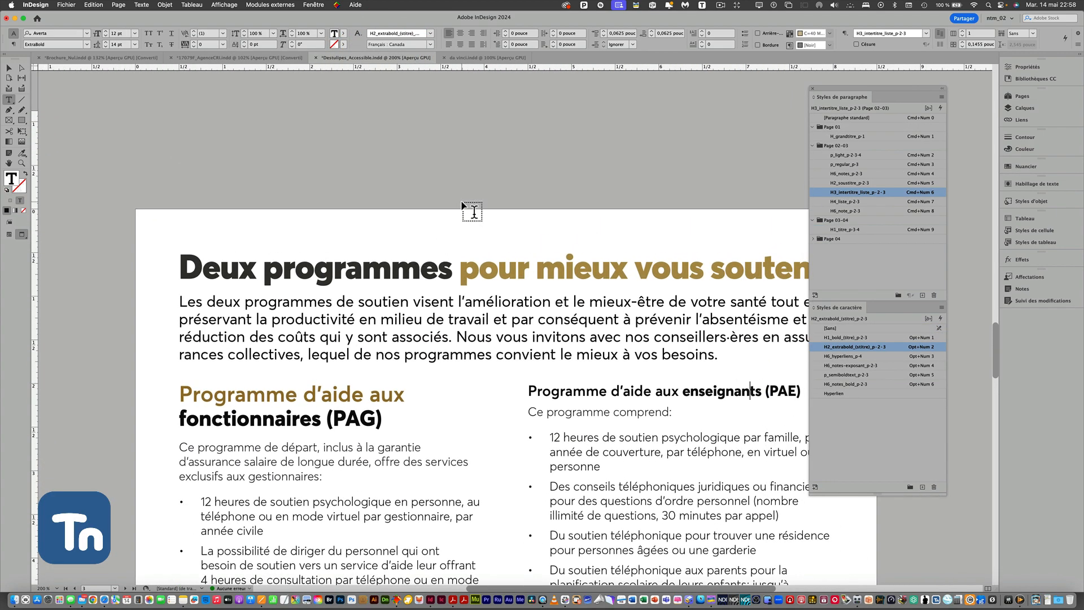
pyautogui.scroll(10, 462, 206)
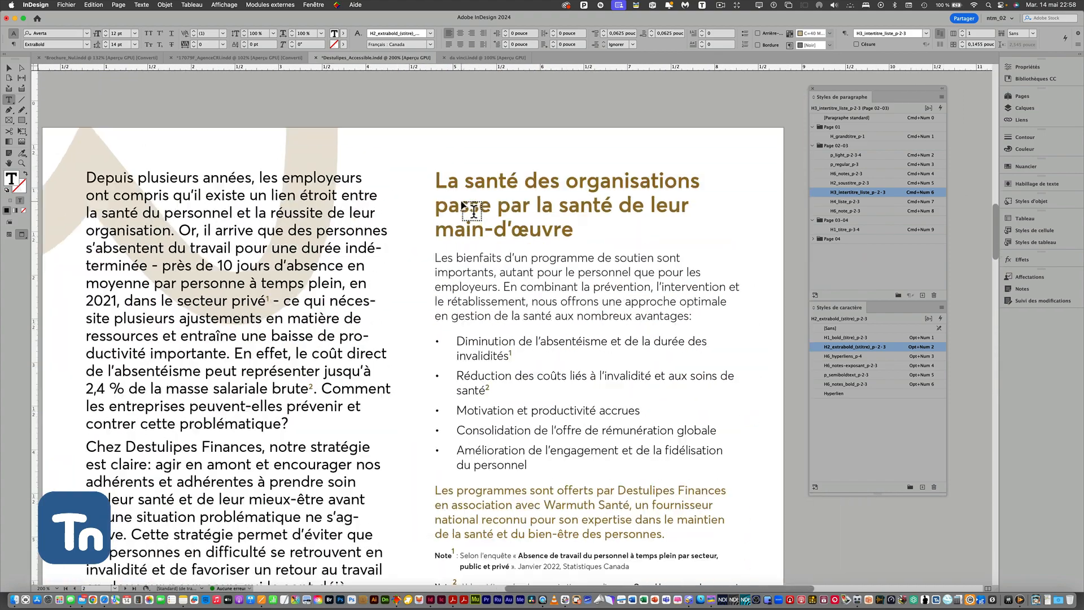
pyautogui.scroll(-10, 463, 206)
pyautogui.hscroll(4, 463, 206)
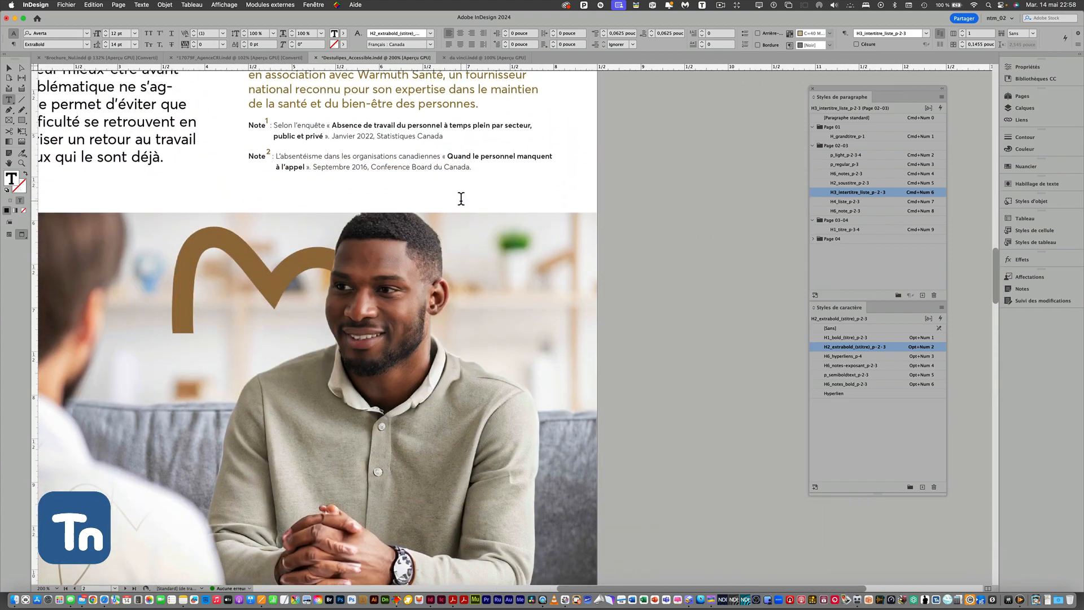
pyautogui.hscroll(-2, 460, 198)
pyautogui.hscroll(-5, 461, 198)
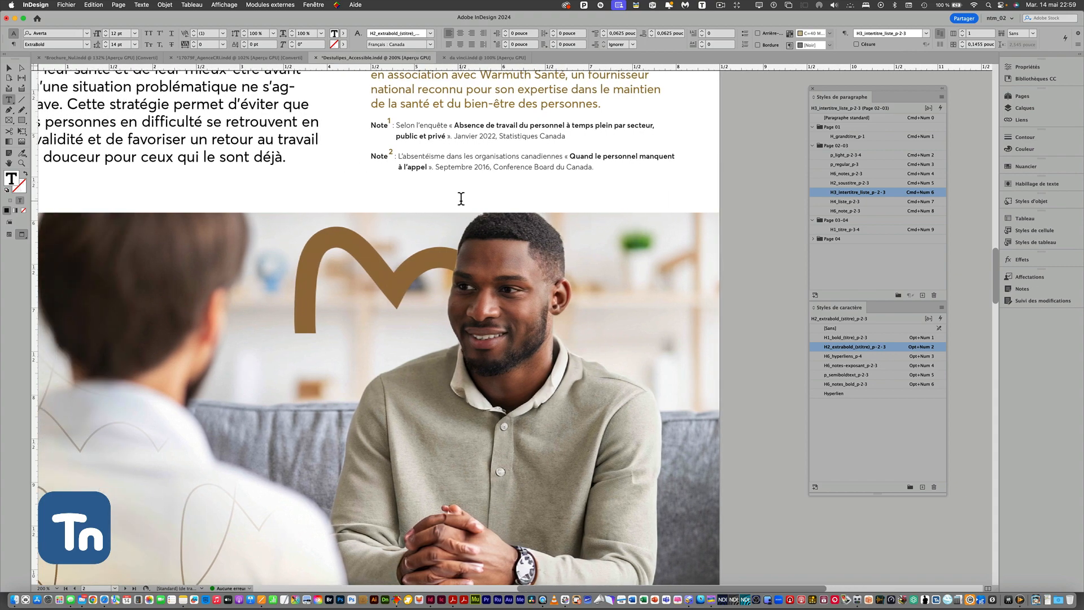
pyautogui.hscroll(-5, 460, 198)
pyautogui.scroll(2, 460, 198)
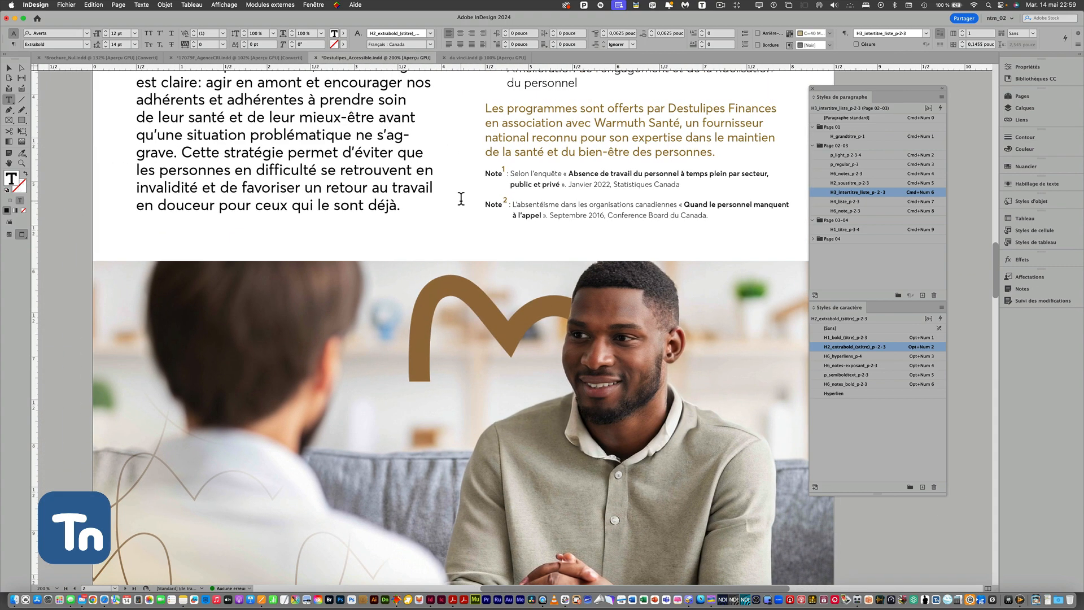
# Return to the Destulipes cover page and collapse all the page groups of the paragraph styles.
pyautogui.scroll(15, 460, 198)
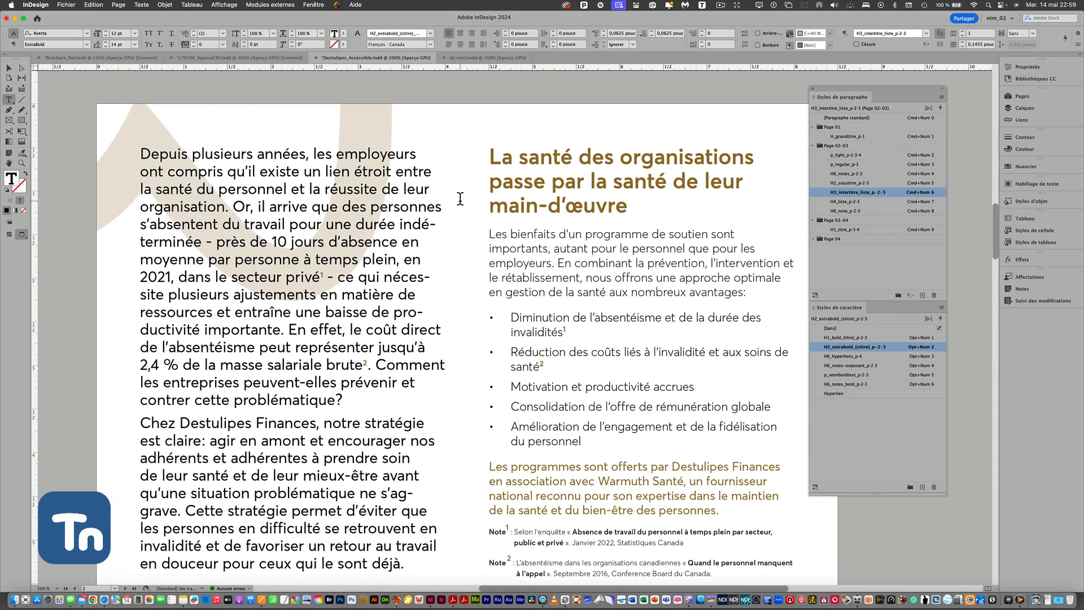
pyautogui.press('super+equal')
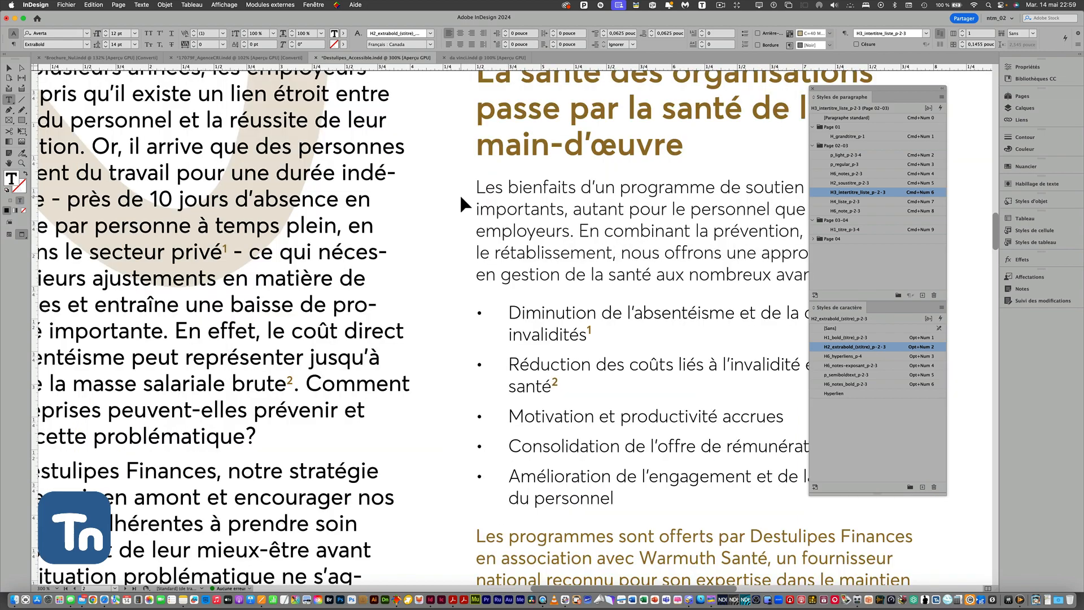
pyautogui.press('super+minus')
pyautogui.press('super+minus')
pyautogui.press('super+minus')
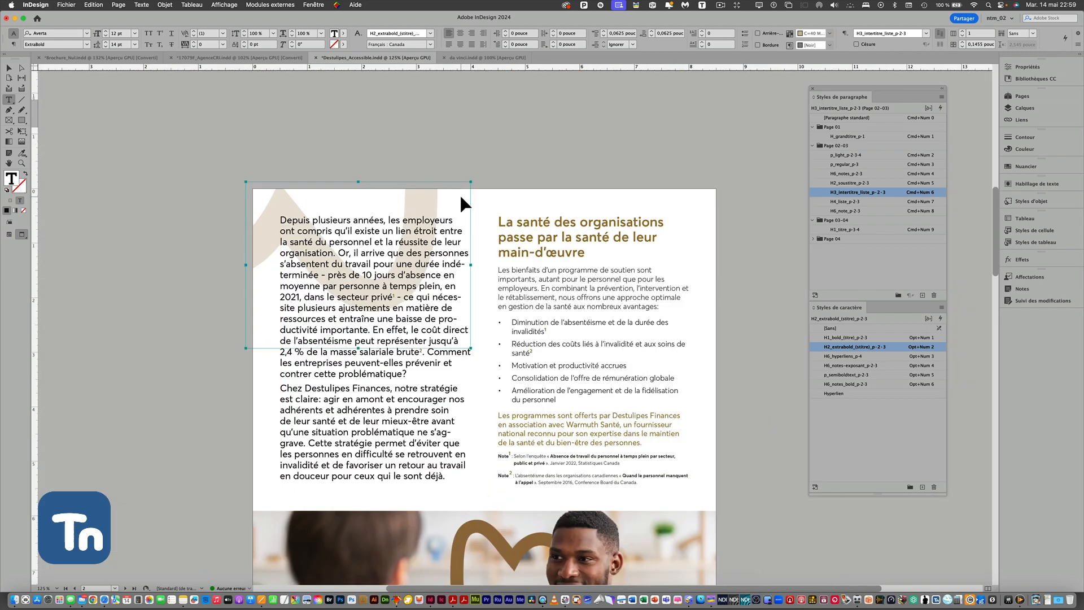
pyautogui.scroll(5, 459, 193)
pyautogui.scroll(10, 459, 196)
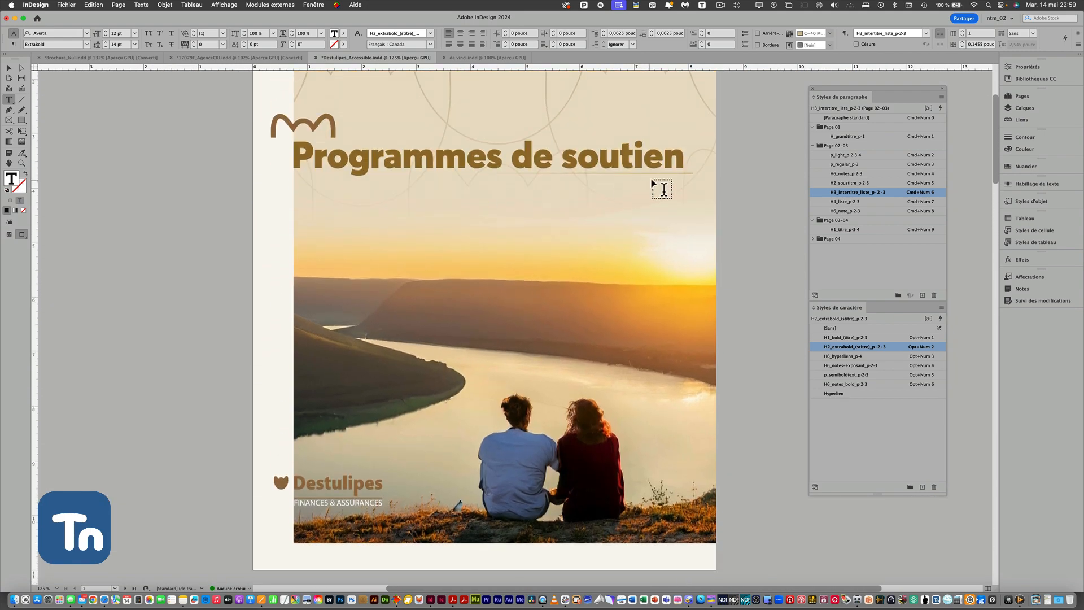
pyautogui.click(812, 146)
pyautogui.click(814, 127)
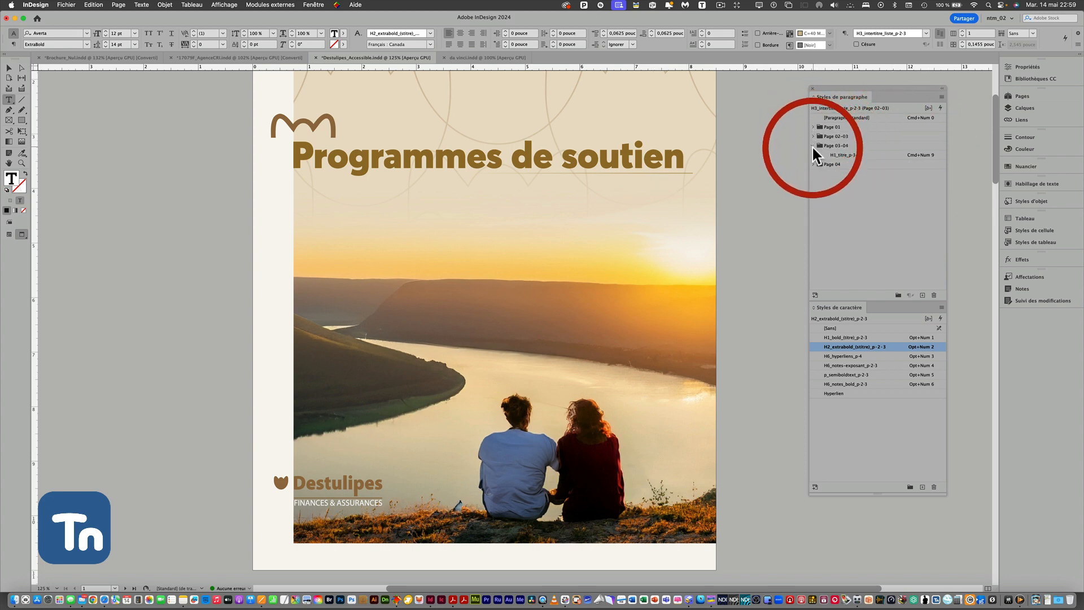
pyautogui.click(813, 146)
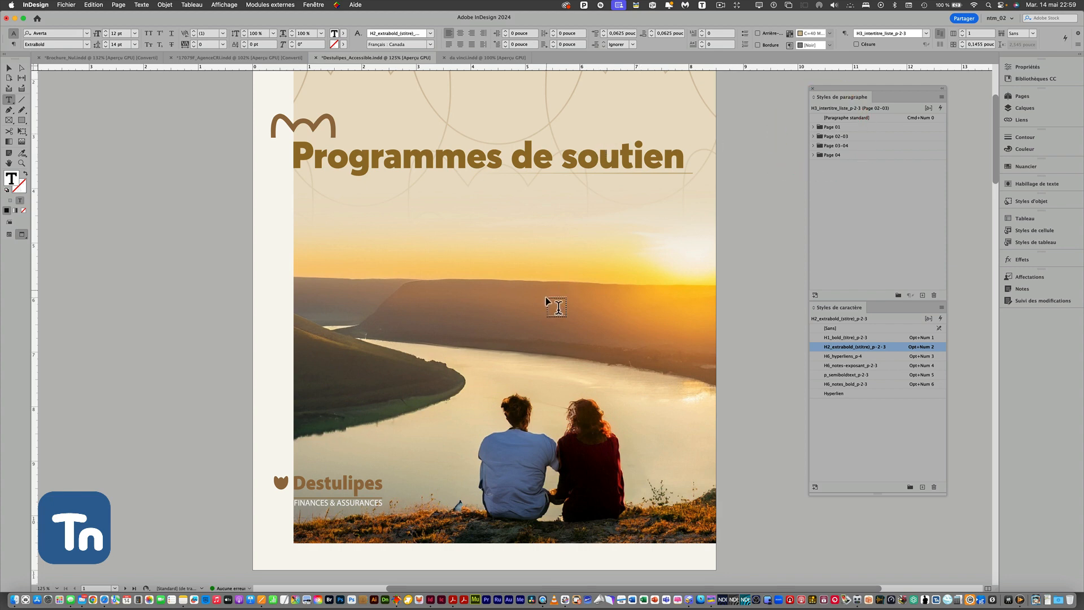
# Expand the Page 01 paragraph style group and check which style the "Programmes de soutien" cover title uses.
pyautogui.click(813, 126)
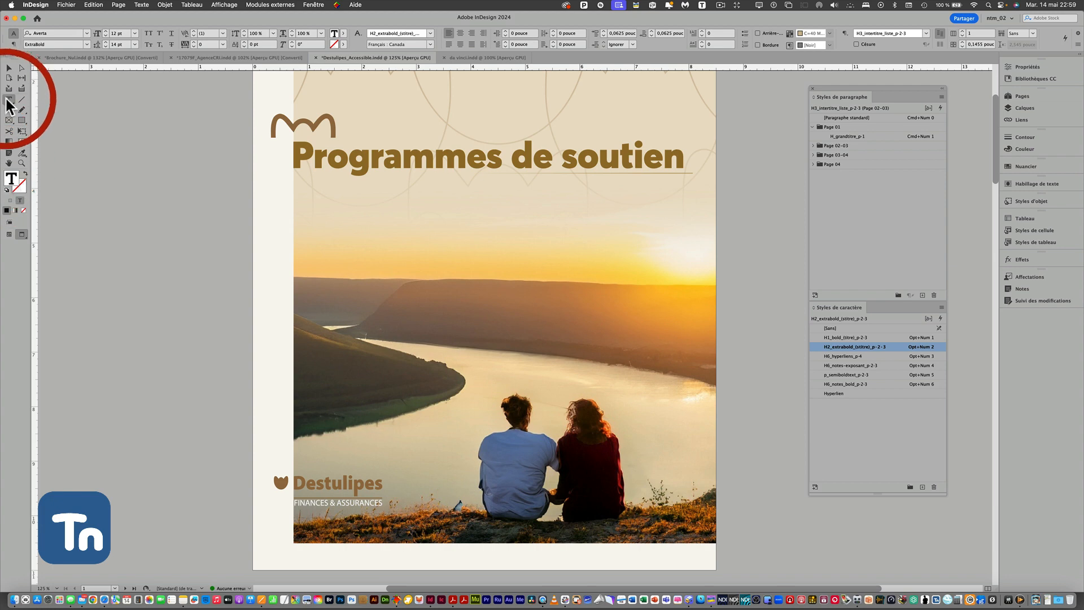
pyautogui.click(165, 5)
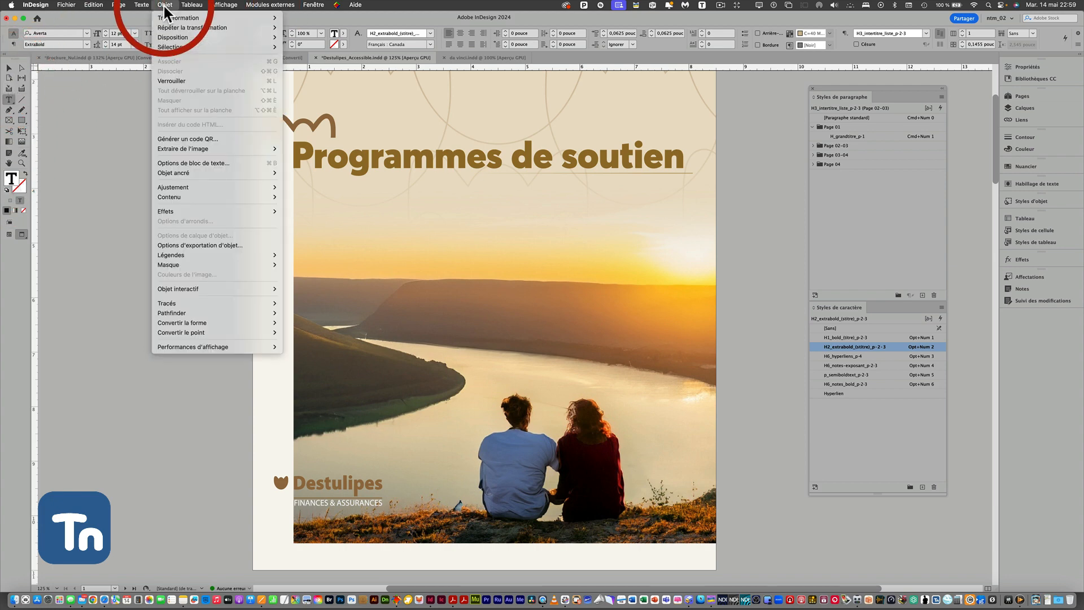
pyautogui.moveTo(210, 255)
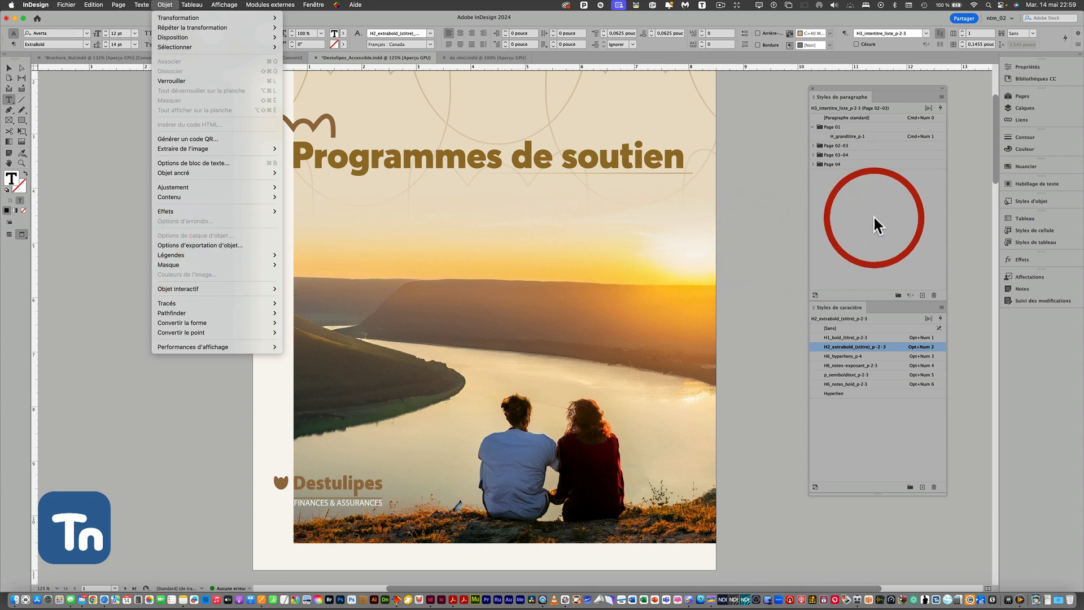
pyautogui.click(859, 201)
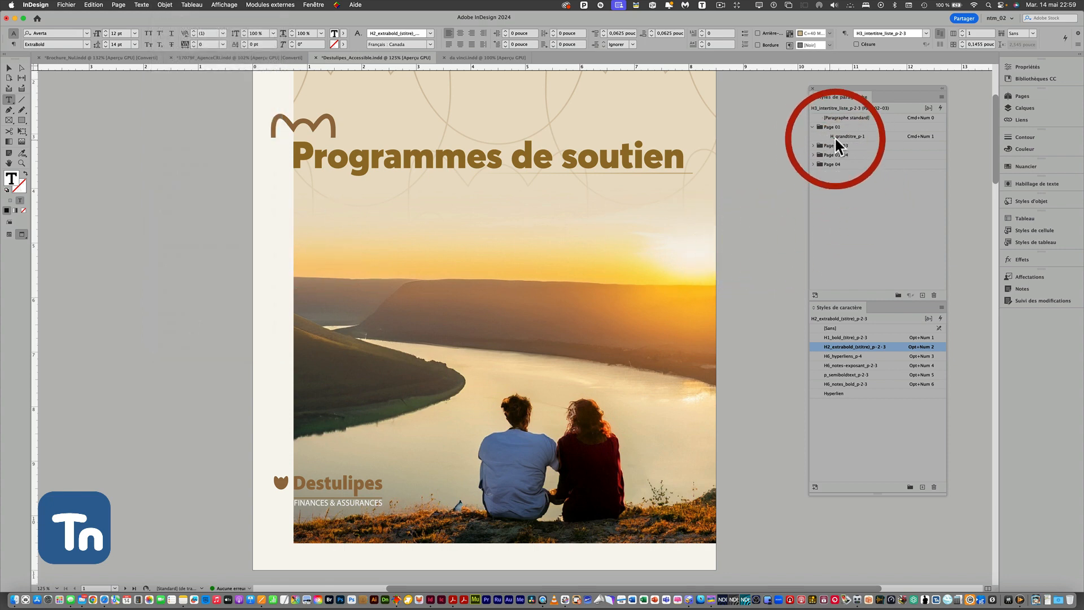
pyautogui.doubleClick(643, 159)
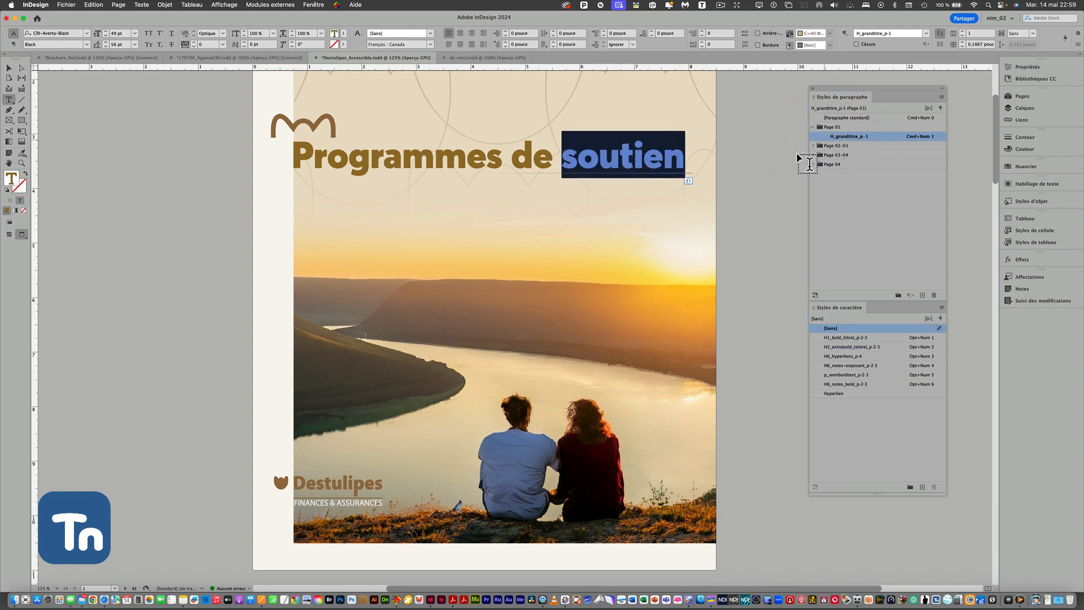
# Switch to Safari, open the LinkedIn article "5 astuces de rédaction pour une page d'accueil qui accroche… !" for editing, and view its text style options.
pyautogui.click(110, 598)
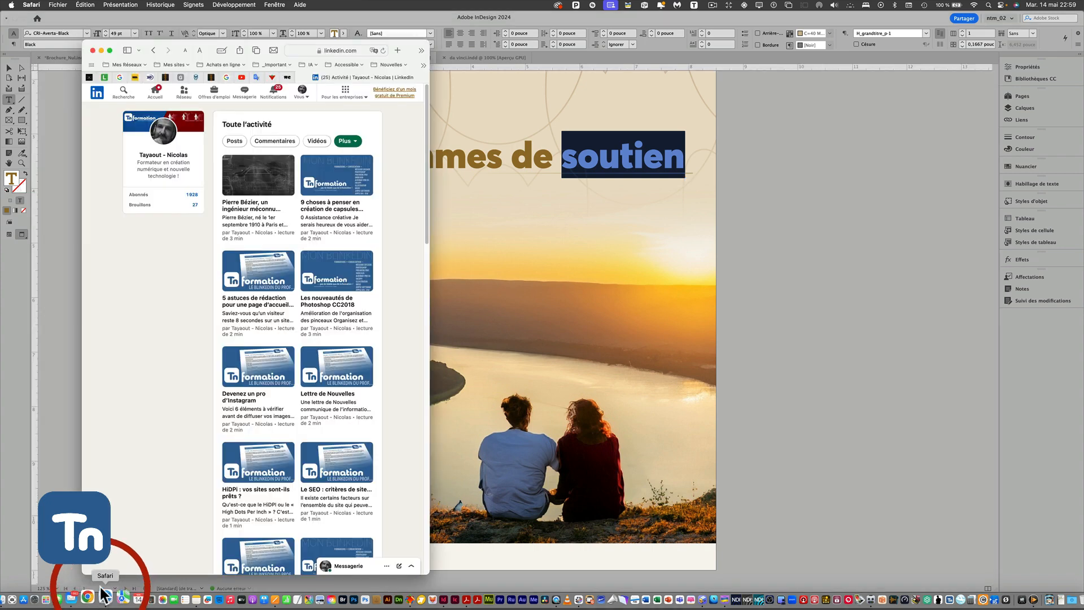
pyautogui.click(265, 274)
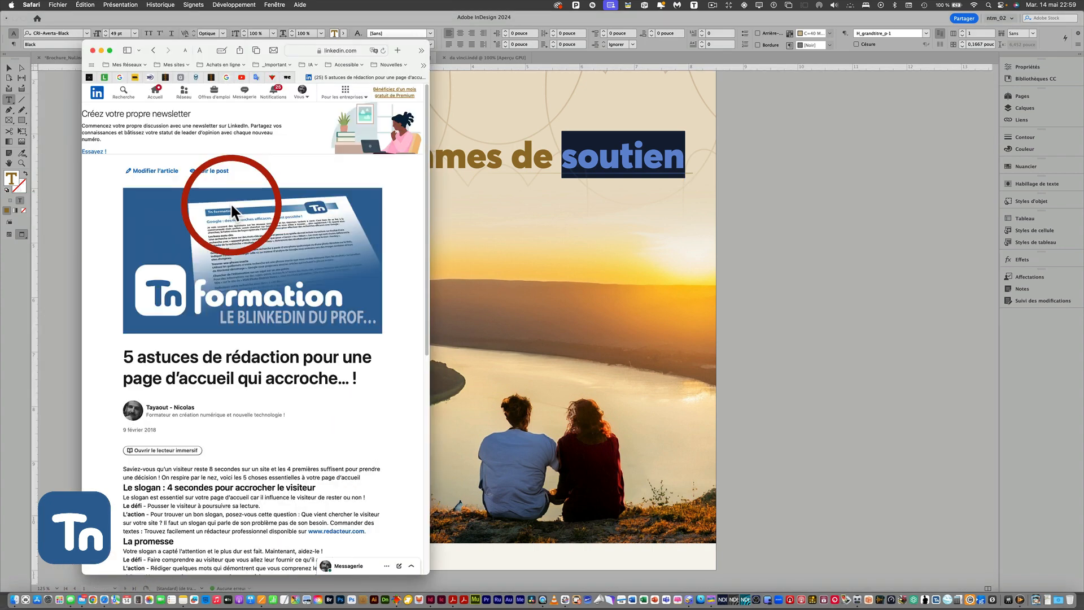
pyautogui.click(148, 170)
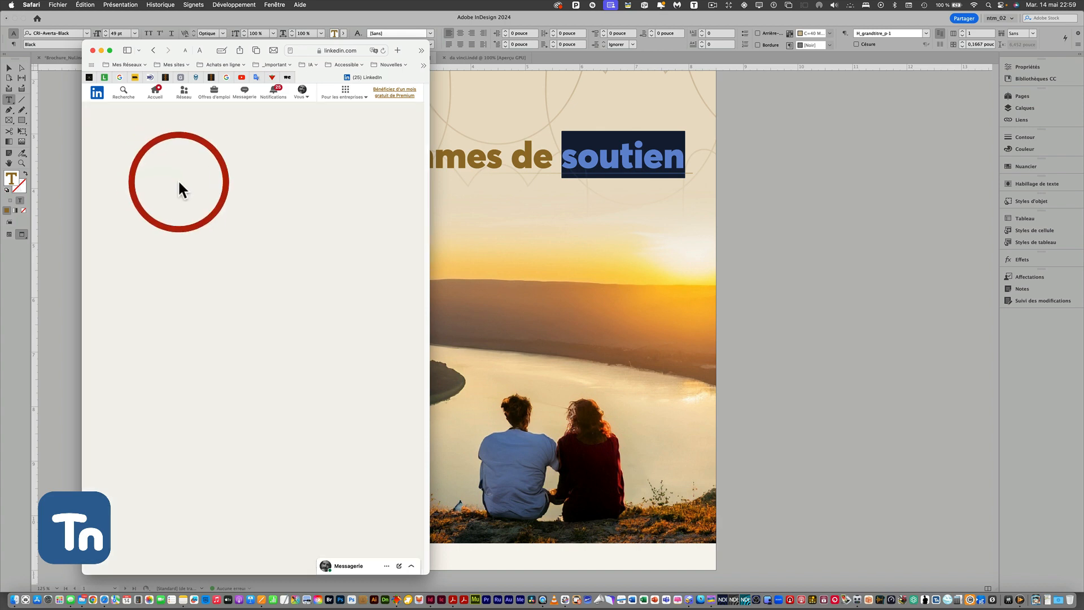
pyautogui.click(176, 139)
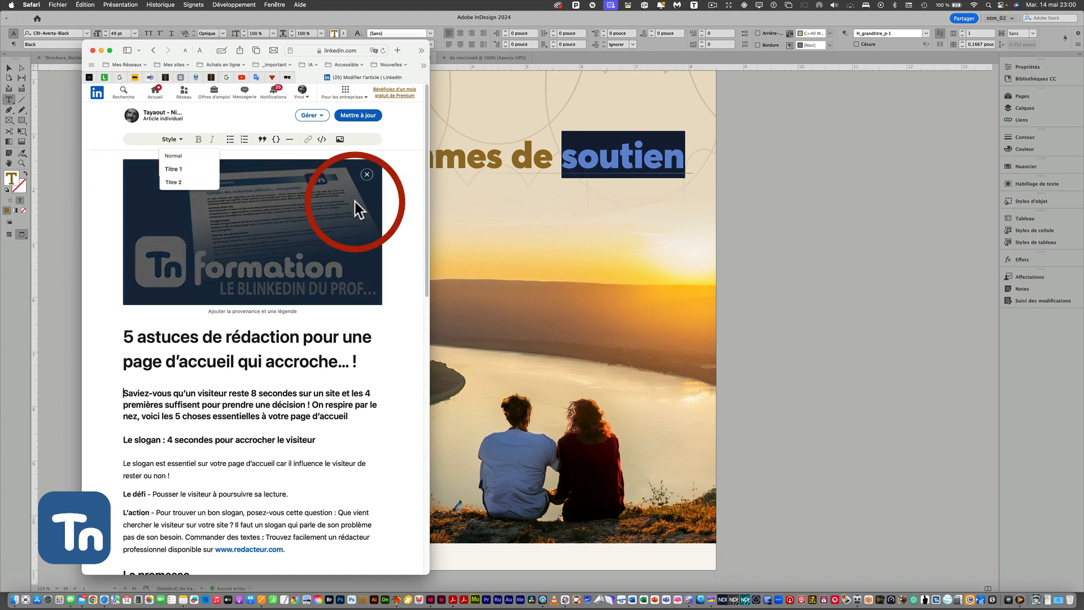
# Switch back to InDesign, collapse the Page 01 style group and check the paragraph style of the left text column on page 2.
pyautogui.click(497, 192)
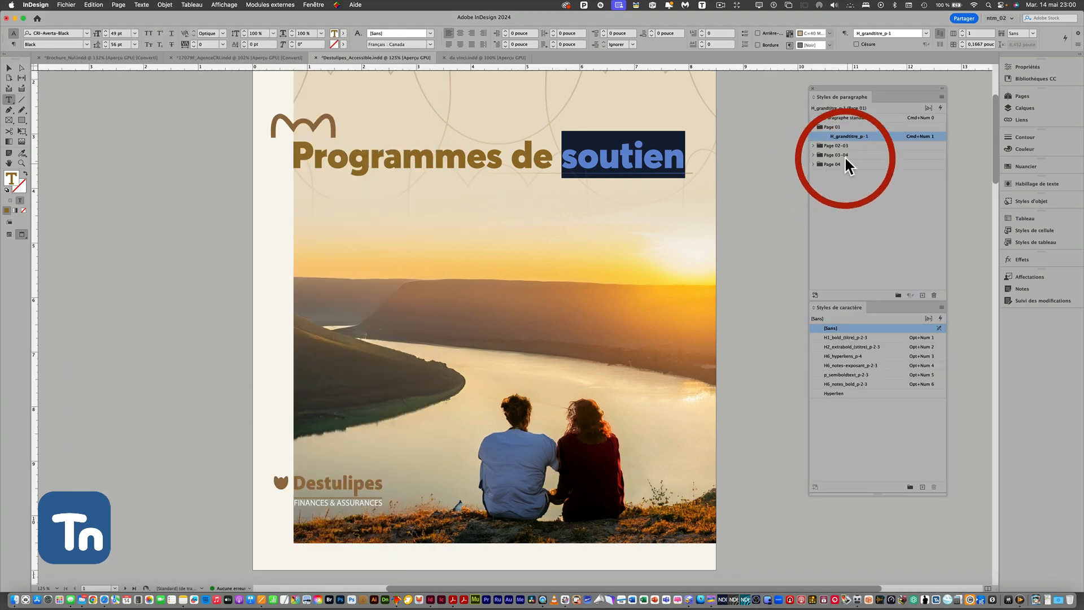
pyautogui.click(813, 127)
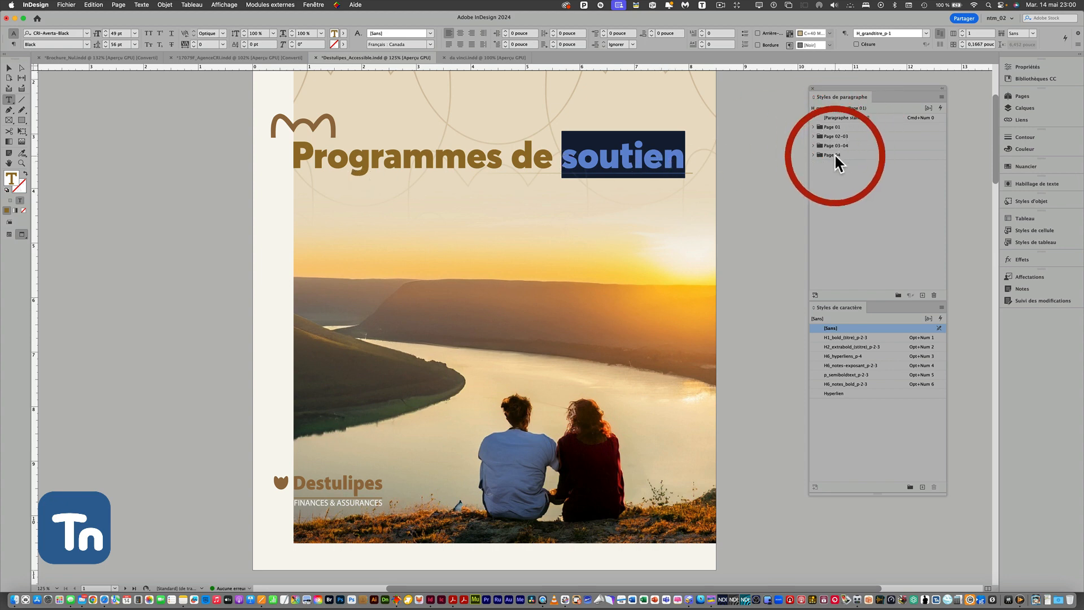
pyautogui.scroll(-15, 600, 339)
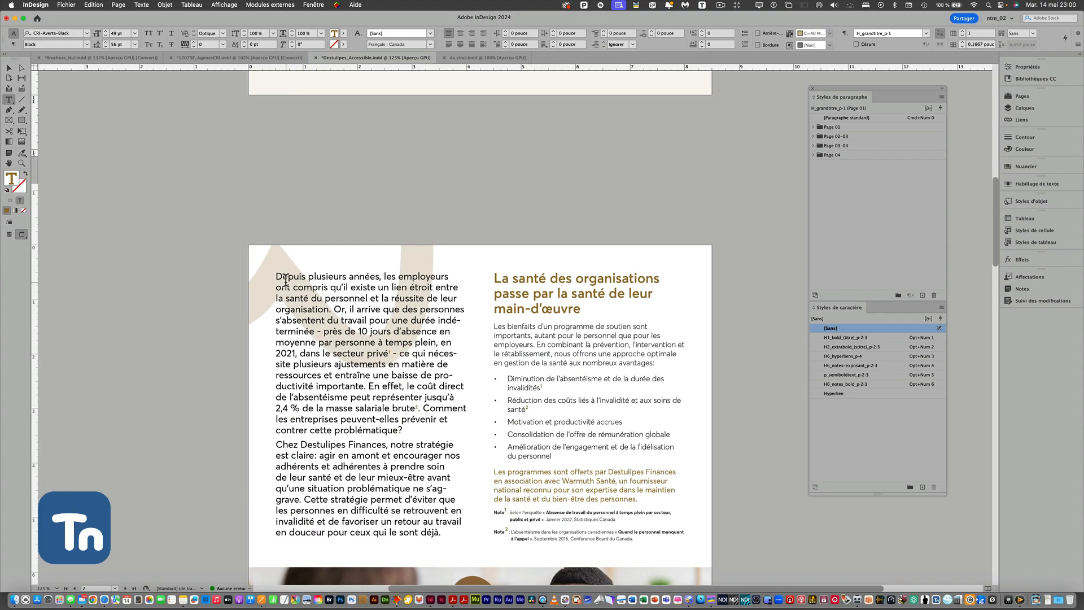
pyautogui.moveTo(276, 276); pyautogui.dragTo(462, 551)
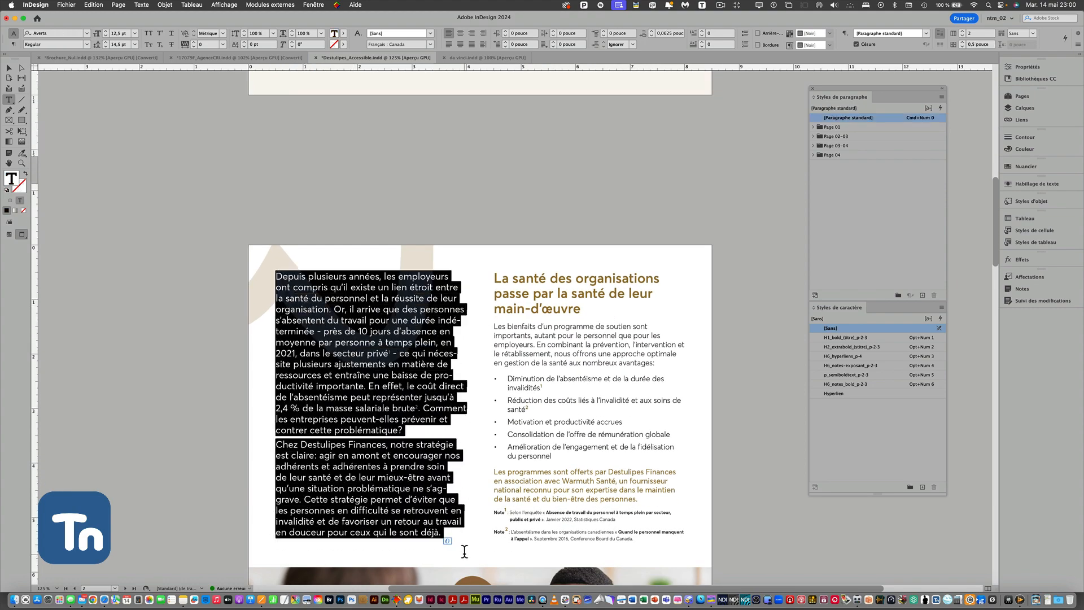
pyautogui.click(873, 118)
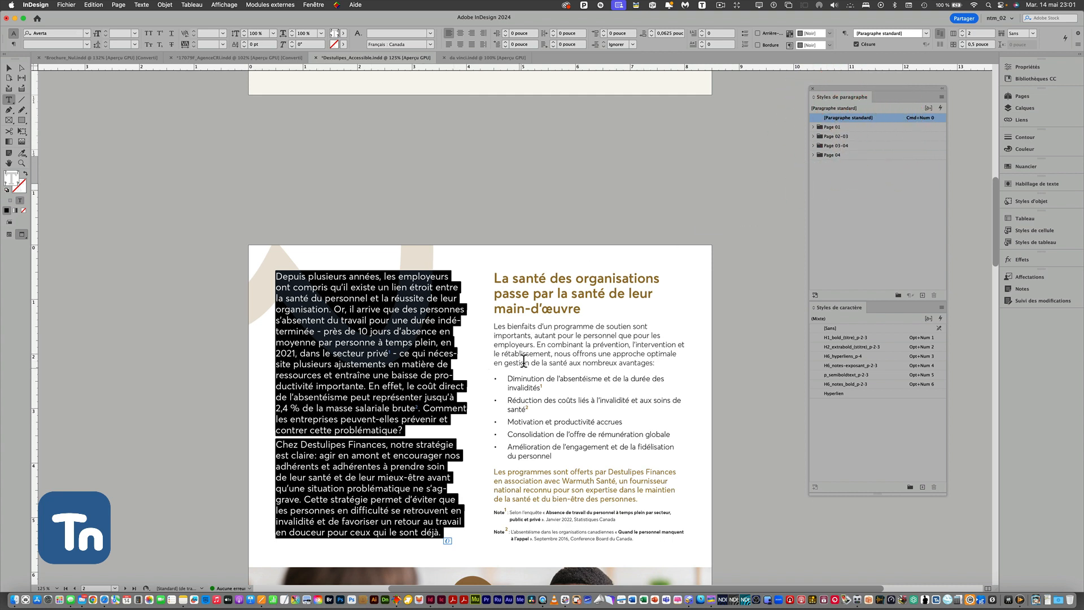
# Check the paragraph styles of the "La santé des organisations passe par la santé de leur main-d'œuvre" heading, the paragraph below it and the bulleted list.
pyautogui.moveTo(581, 309); pyautogui.dragTo(481, 278)
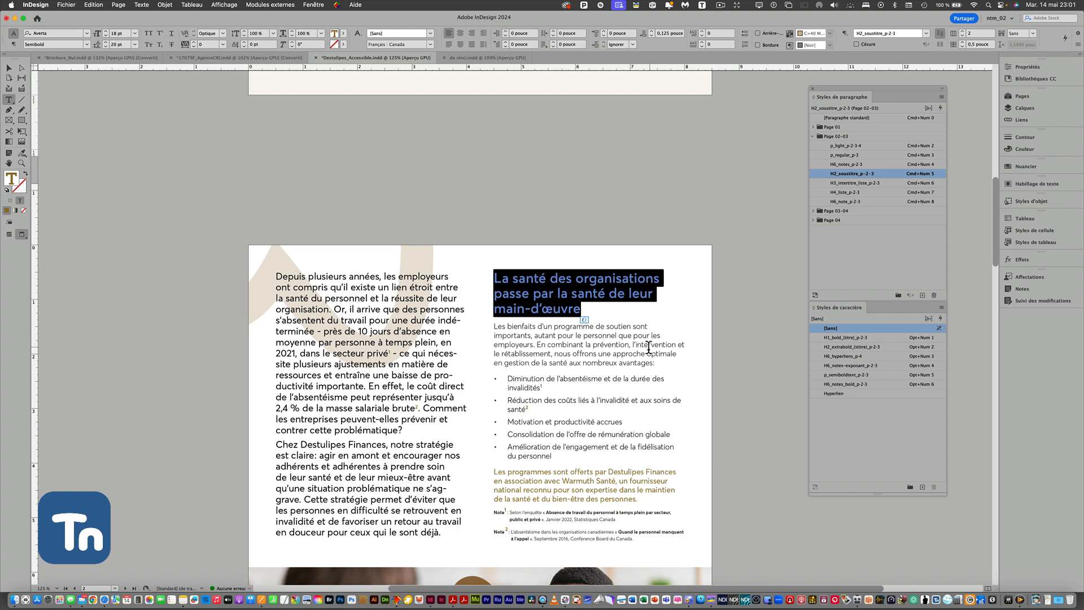
pyautogui.moveTo(657, 363); pyautogui.dragTo(493, 327)
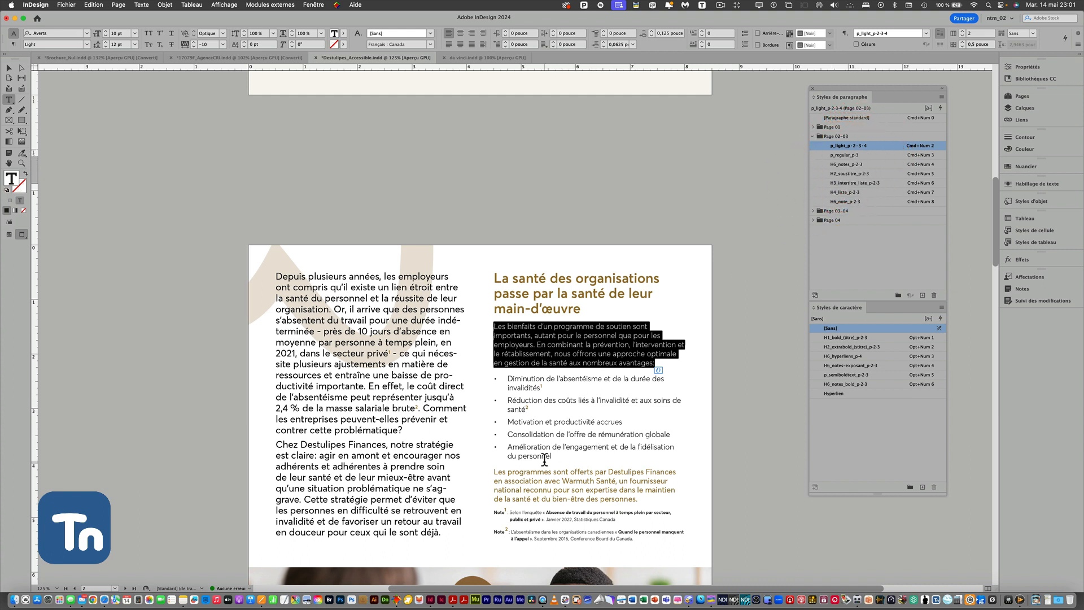
pyautogui.moveTo(551, 456); pyautogui.dragTo(507, 380)
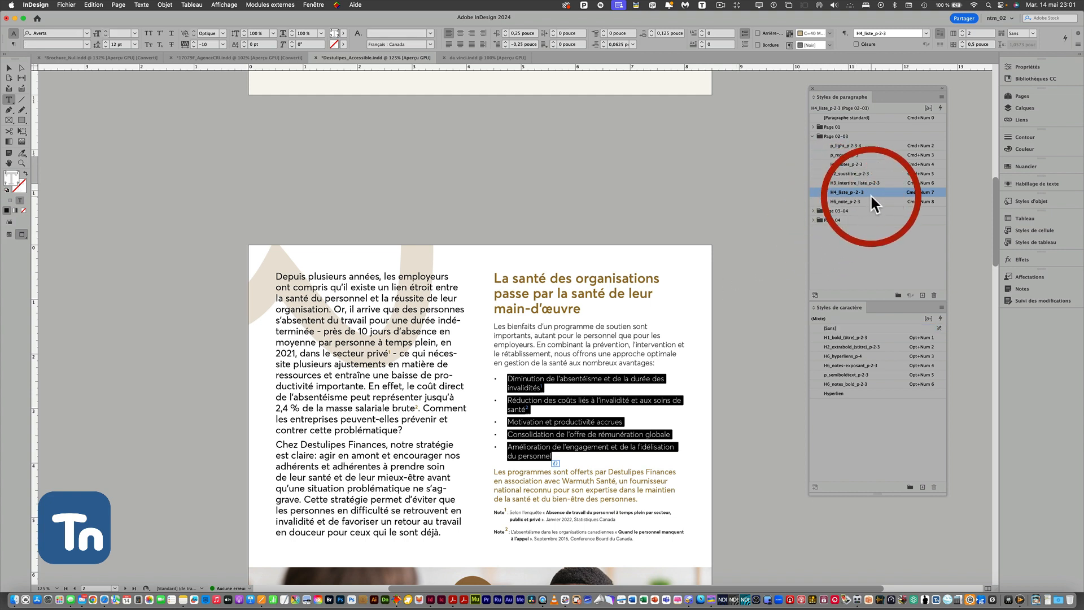
# Check the paragraph style of Note 1 on page 2 and the character style of its bold text.
pyautogui.moveTo(612, 518); pyautogui.dragTo(494, 512)
pyautogui.click(816, 202)
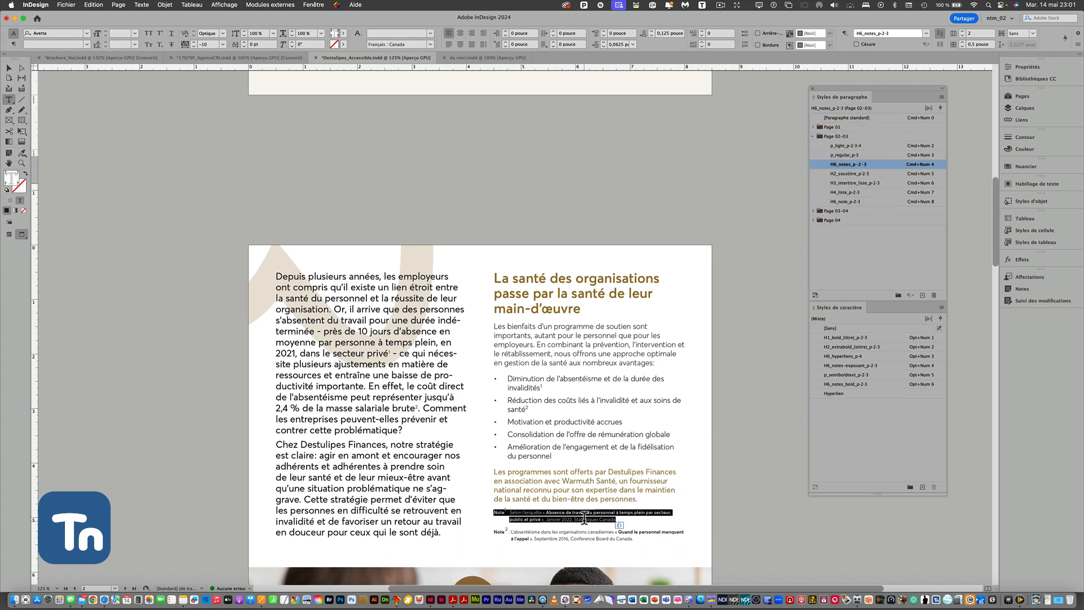
pyautogui.press('super+equal')
pyautogui.press('super+equal')
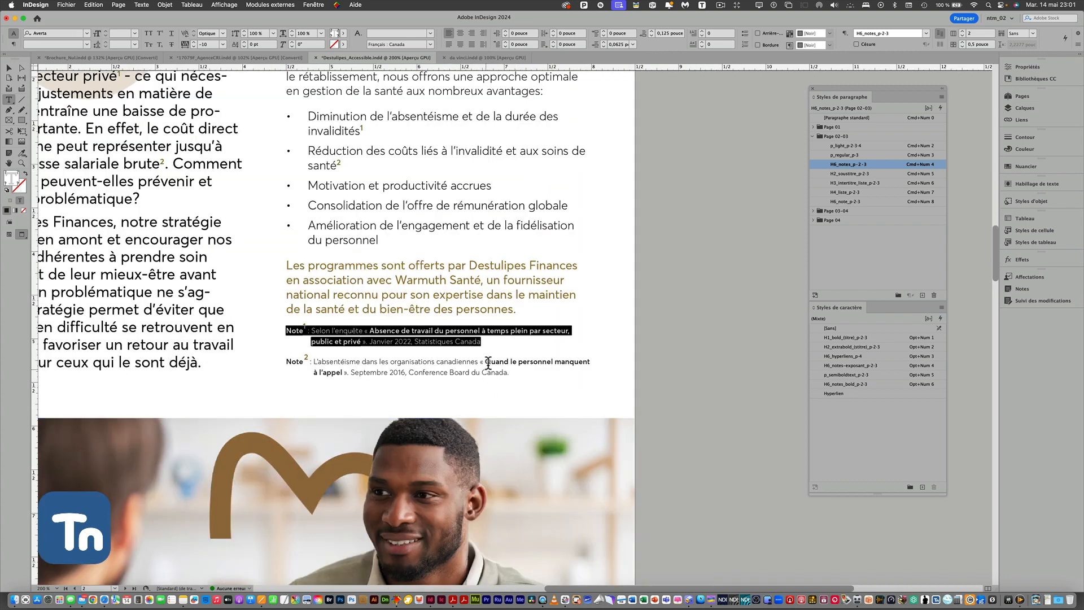
pyautogui.click(493, 341)
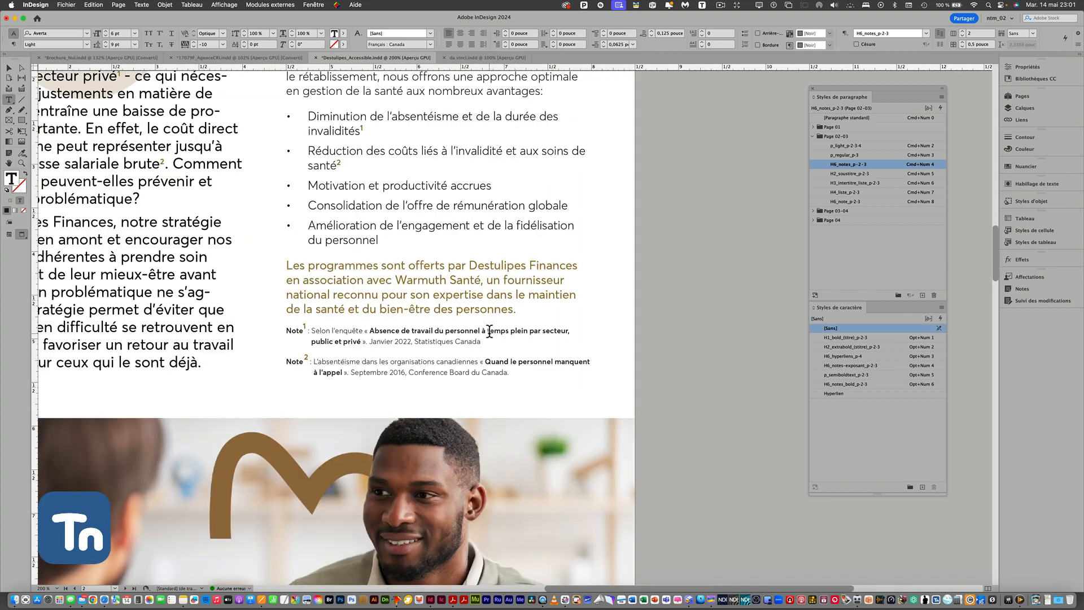
pyautogui.click(489, 332)
pyautogui.click(826, 385)
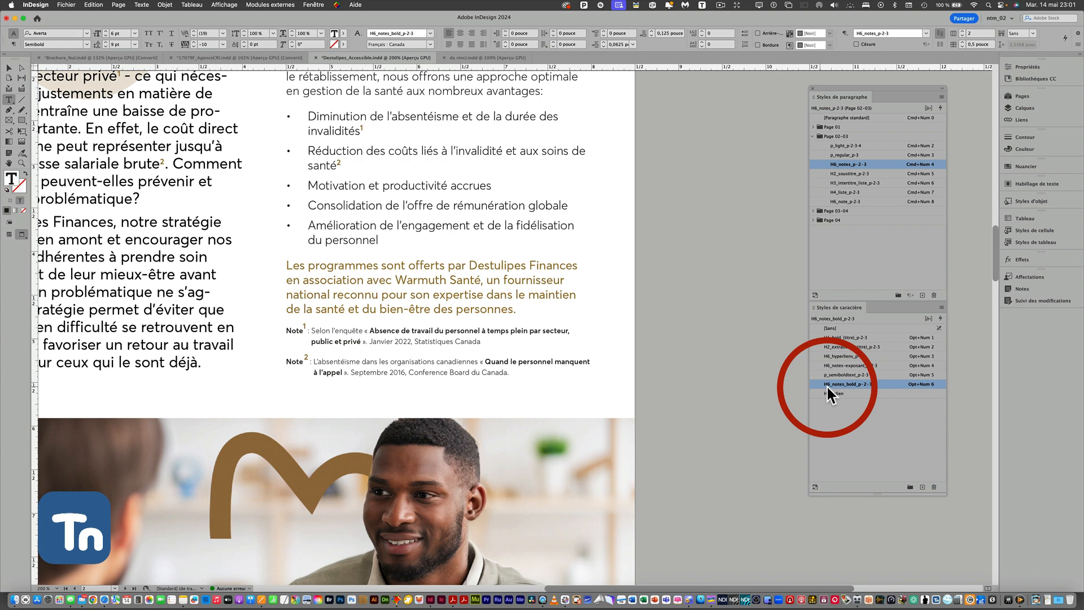
pyautogui.click(873, 386)
pyautogui.click(881, 389)
# On page 3, check the paragraph and character styles of both parts of the "Deux programmes pour mieux vous soutenir" title.
pyautogui.scroll(-10, 576, 451)
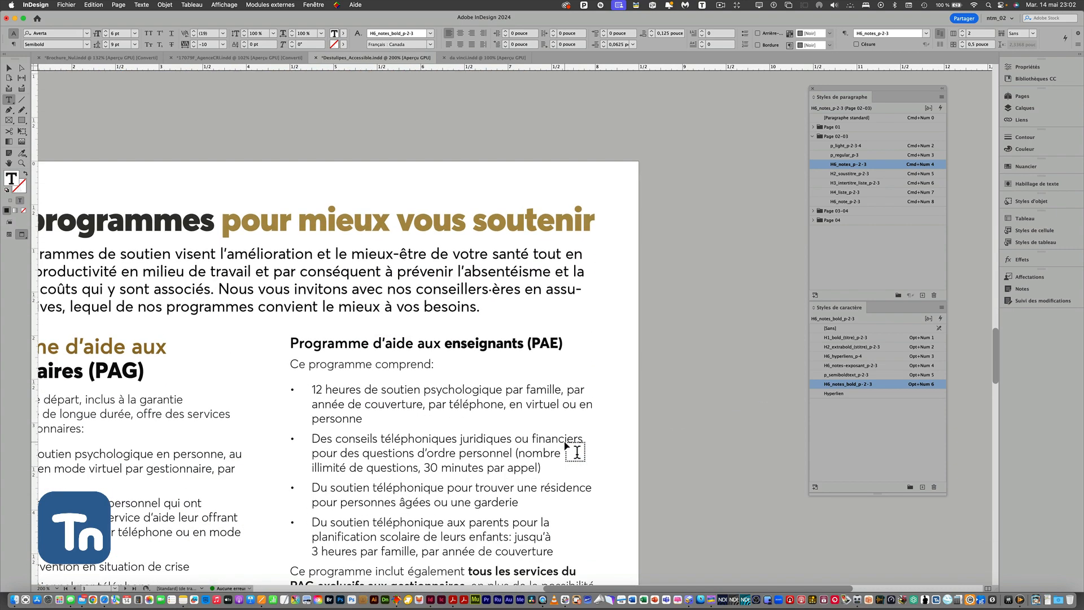
pyautogui.hscroll(-5, 576, 451)
pyautogui.scroll(-1, 576, 451)
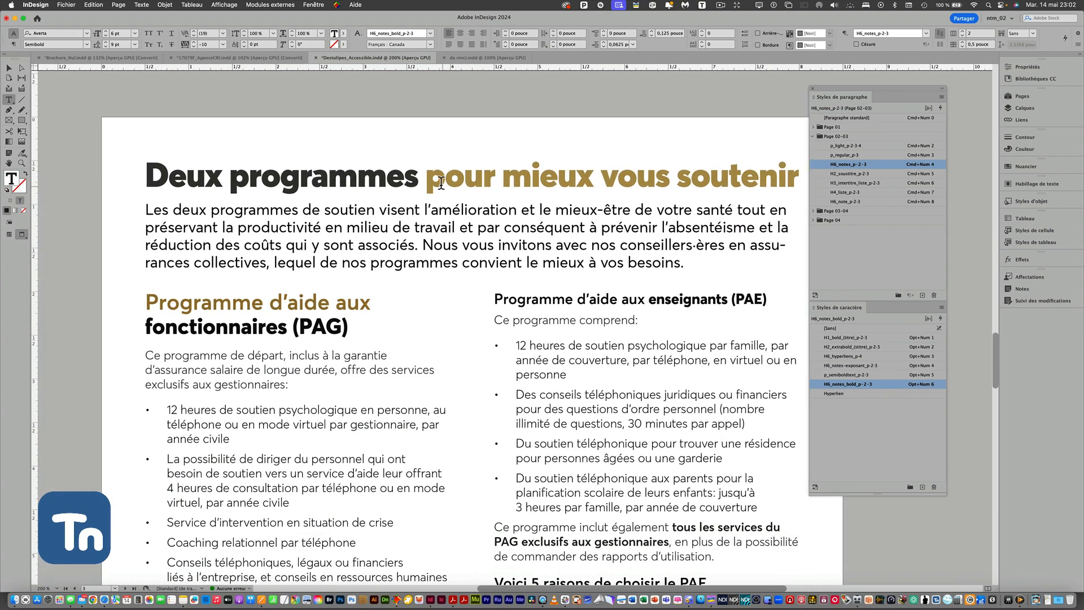
pyautogui.moveTo(419, 176); pyautogui.dragTo(145, 176)
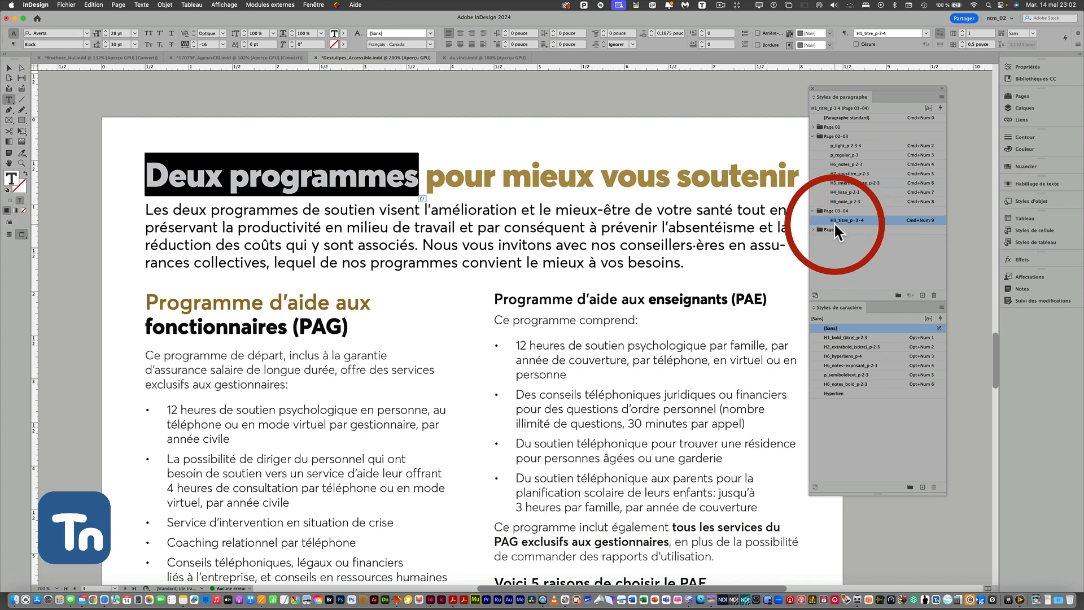
pyautogui.click(865, 221)
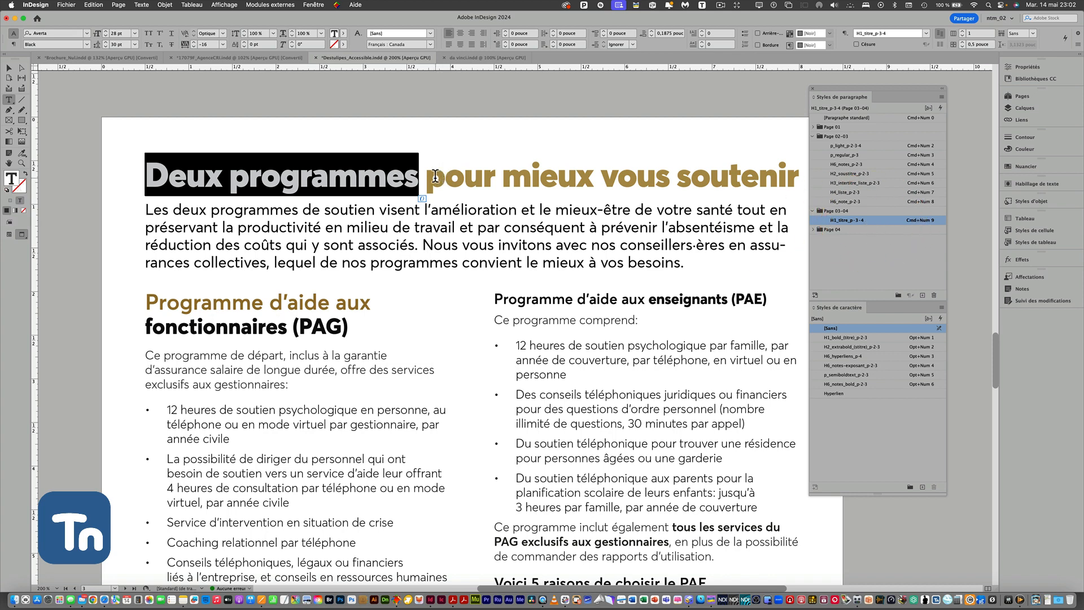
pyautogui.moveTo(427, 175); pyautogui.dragTo(577, 176)
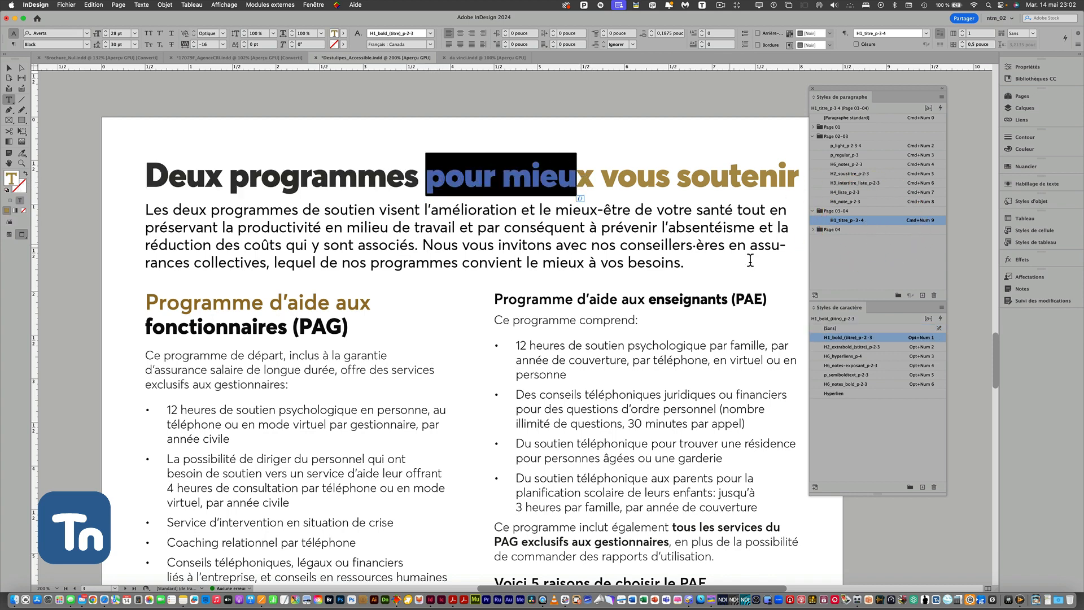
pyautogui.click(828, 337)
# Check the paragraph and character styles of both lines of the "Programme d'aide aux fonctionnaires (PAG)" subheading.
pyautogui.moveTo(372, 303); pyautogui.dragTo(146, 302)
pyautogui.click(937, 195)
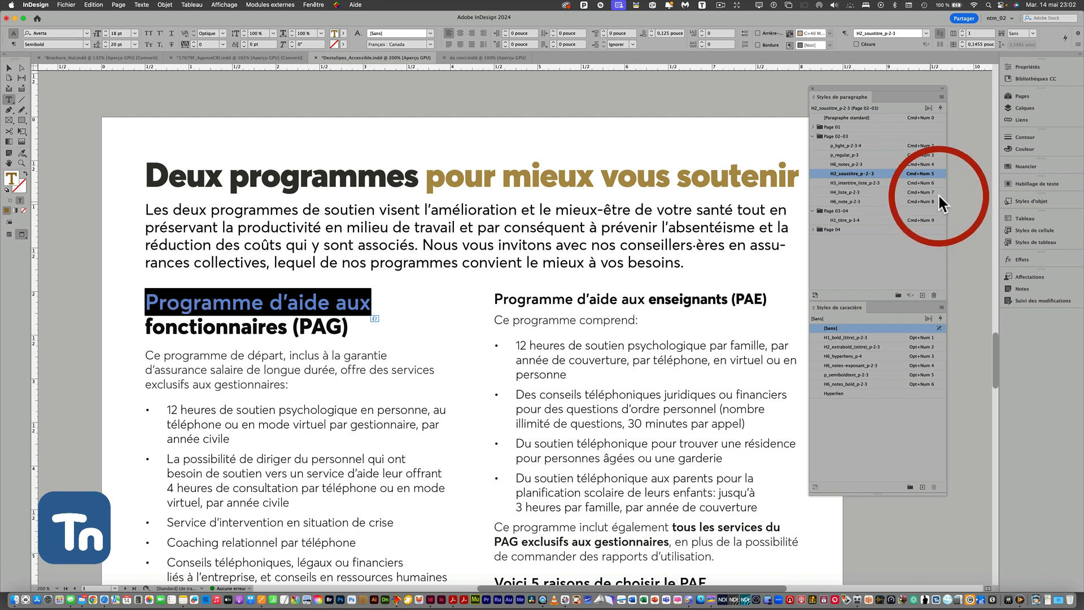
pyautogui.click(890, 175)
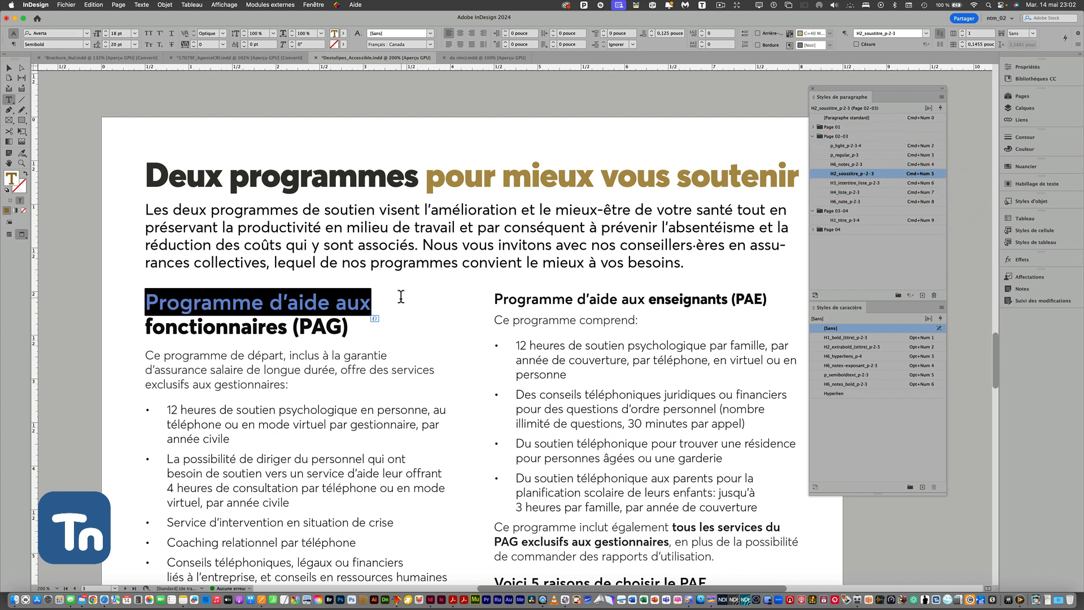
pyautogui.moveTo(349, 327); pyautogui.dragTo(145, 326)
pyautogui.click(854, 348)
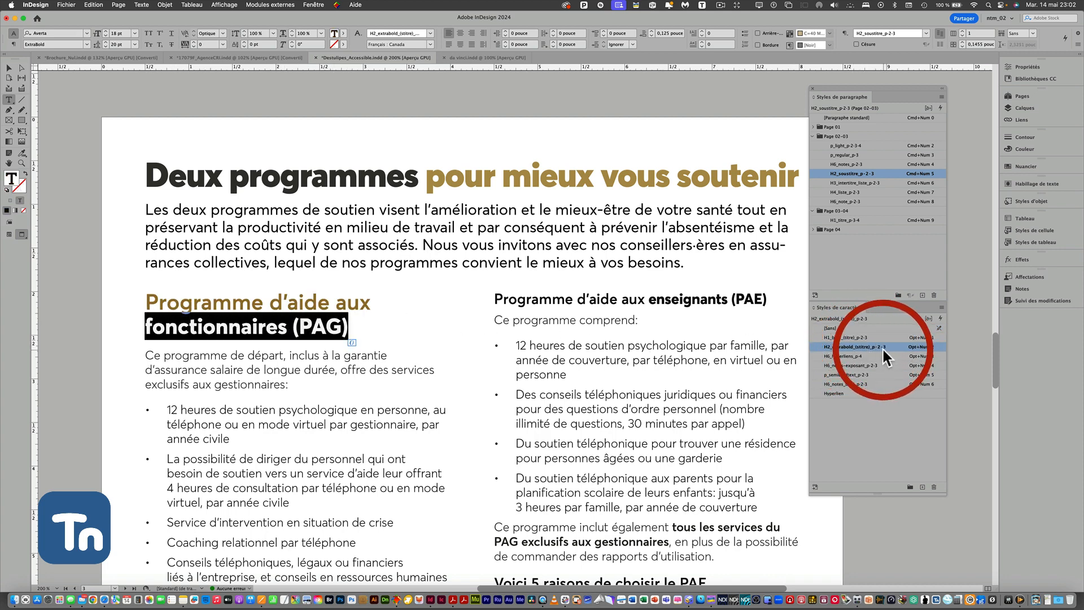
# Switch to the da vinci document and check the character style of the first "Leonardo" under "Fils illégitime" on page 9.
pyautogui.scroll(-5, 687, 358)
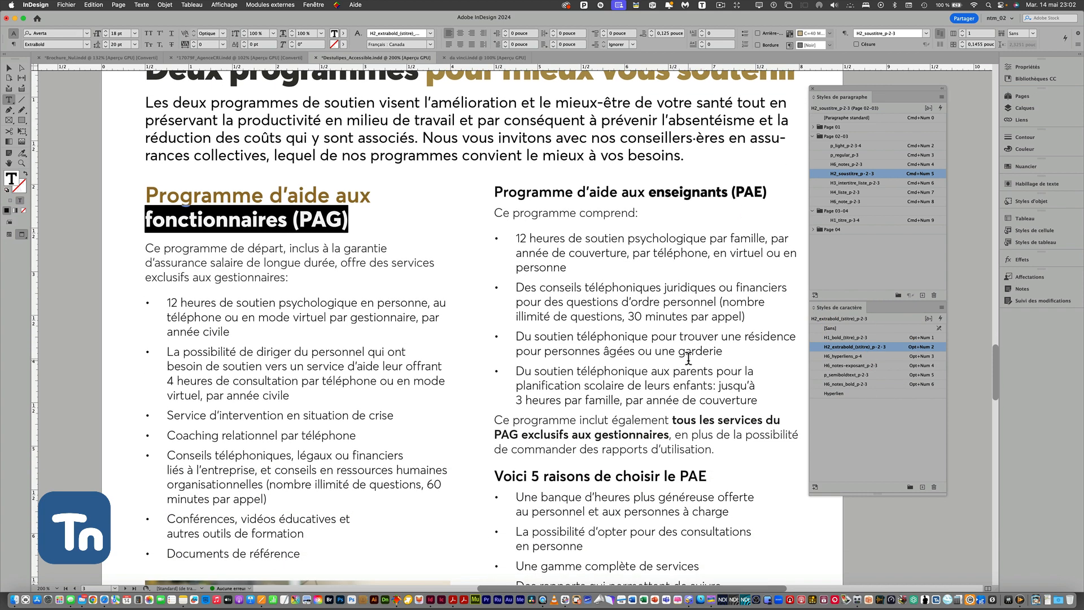
pyautogui.click(469, 54)
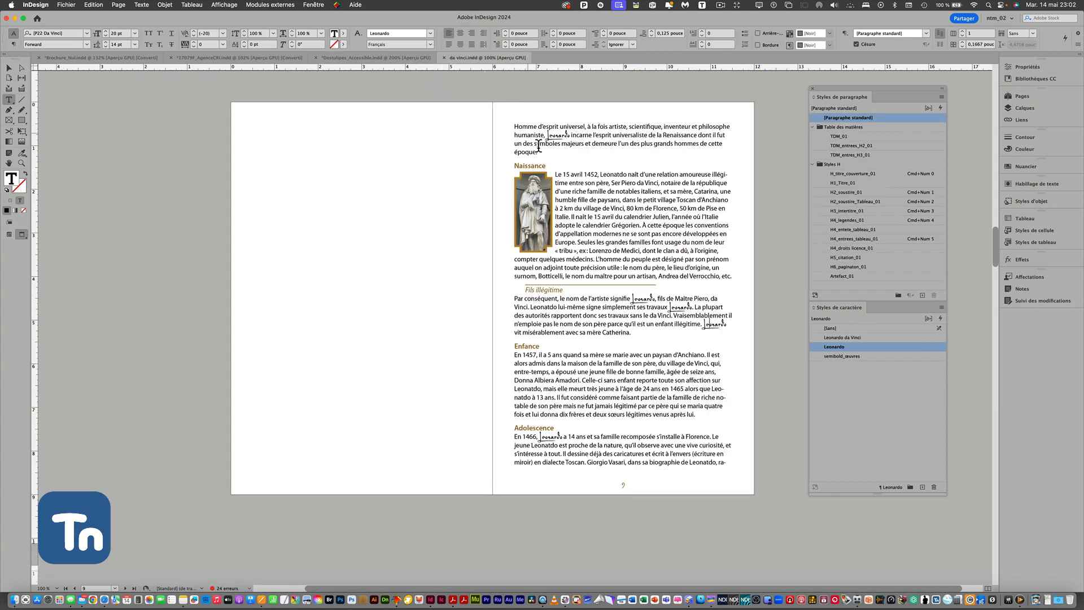
pyautogui.press('super+equal')
pyautogui.press('super+equal')
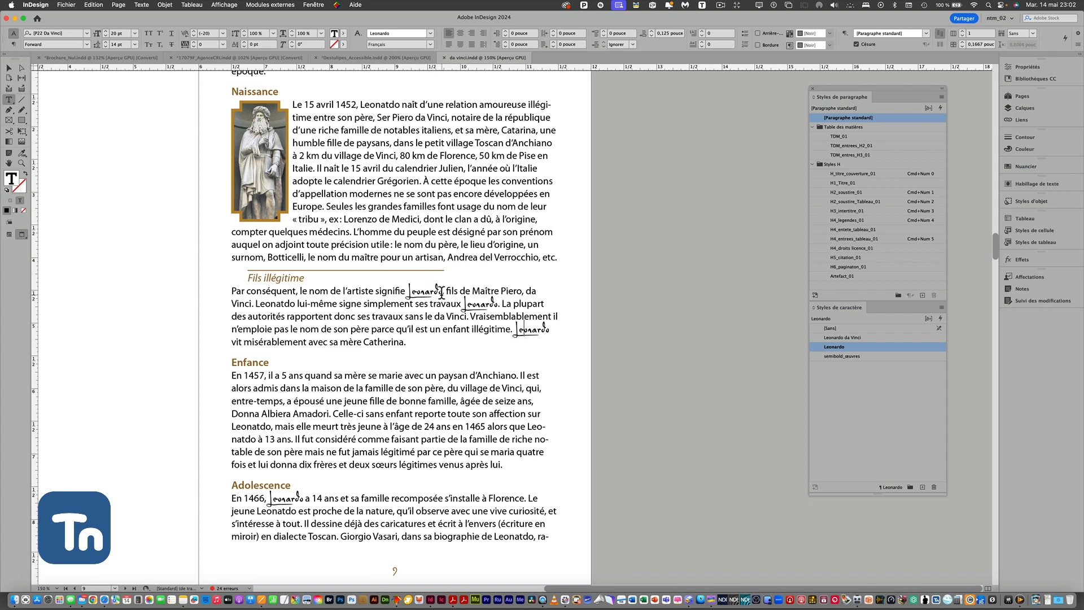
pyautogui.moveTo(441, 292); pyautogui.dragTo(415, 290)
pyautogui.doubleClick(413, 290)
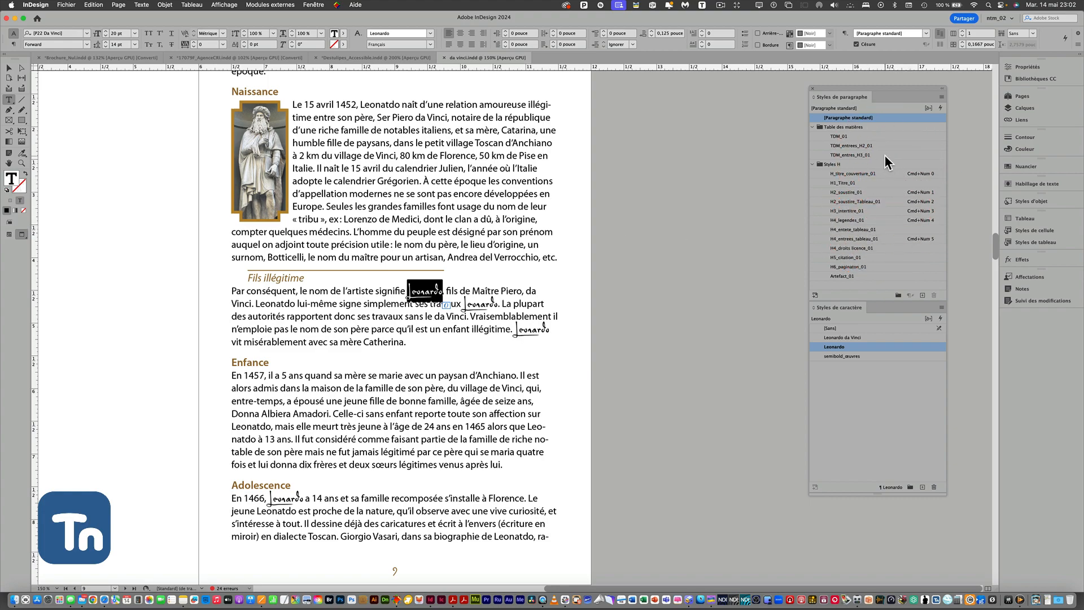
# On page 7, check the paragraph and character styles of the "Table des matières" title.
pyautogui.scroll(15, 567, 217)
pyautogui.scroll(10, 567, 217)
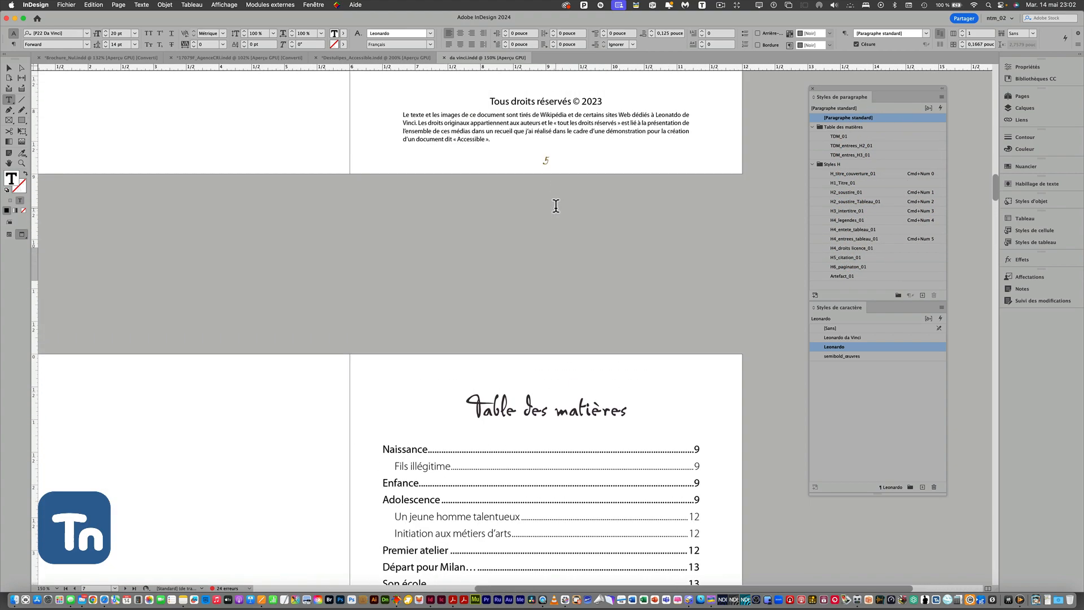
pyautogui.scroll(-5, 554, 206)
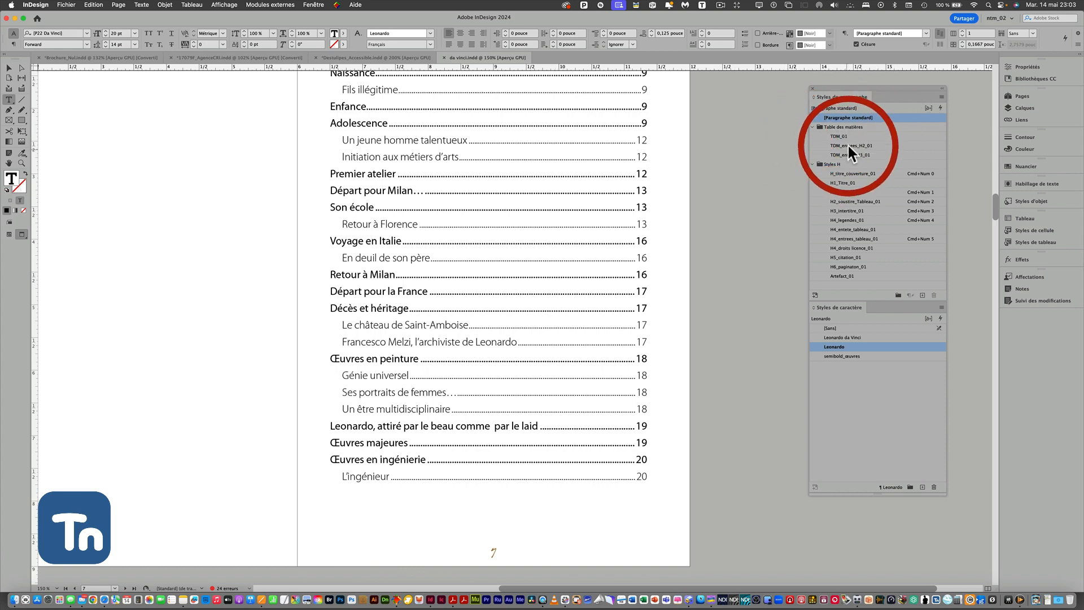
pyautogui.scroll(5, 565, 187)
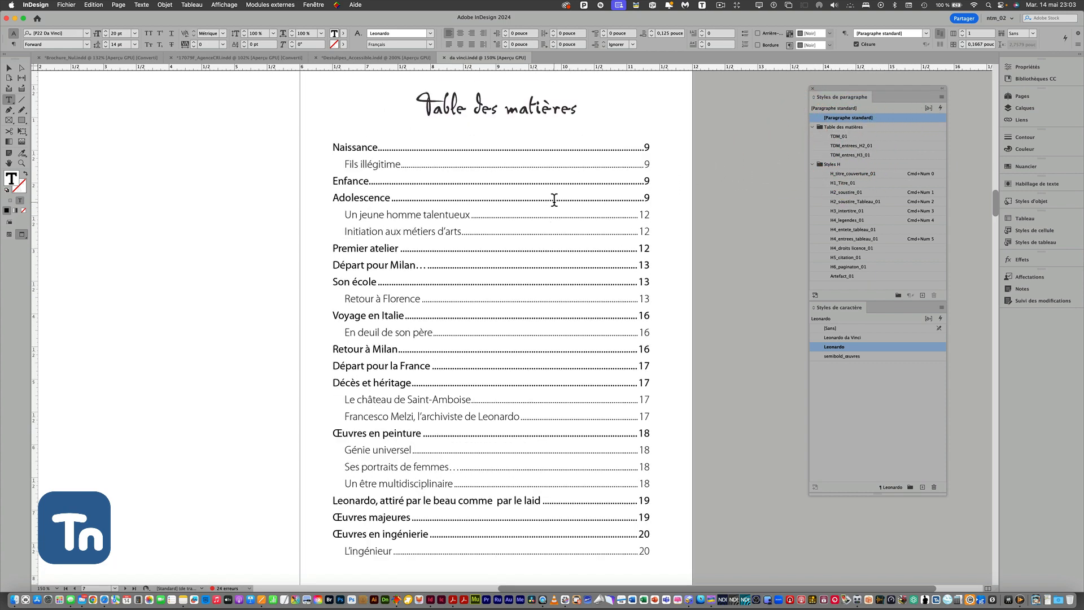
pyautogui.moveTo(577, 188); pyautogui.dragTo(415, 188)
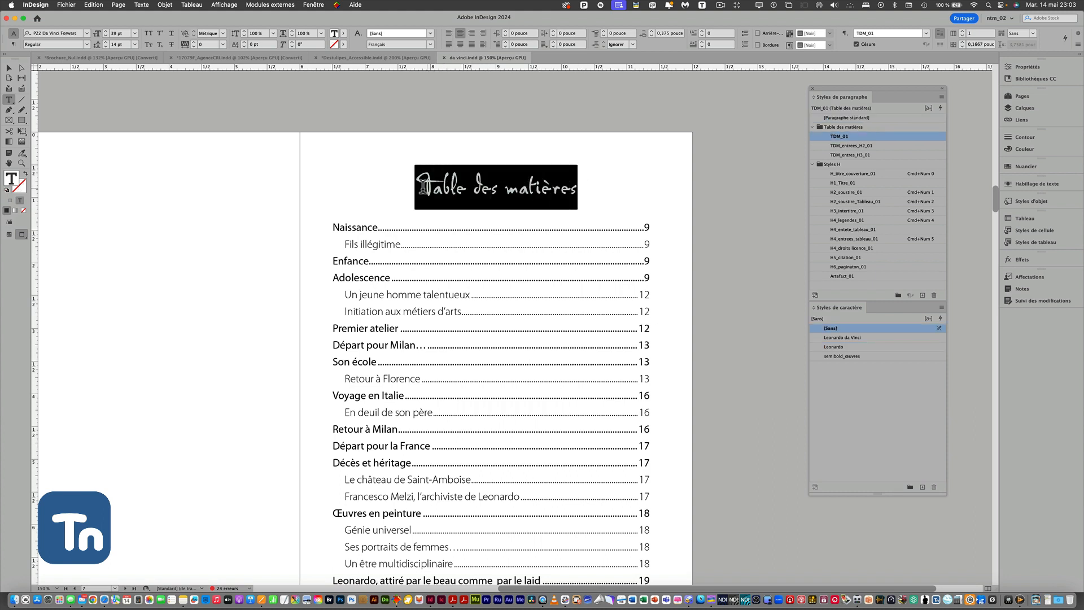
pyautogui.click(895, 137)
# On page 9, check the styles of the "Naissance" body text and of the first "Leonardo" under "Fils illégitime".
pyautogui.scroll(-5, 458, 342)
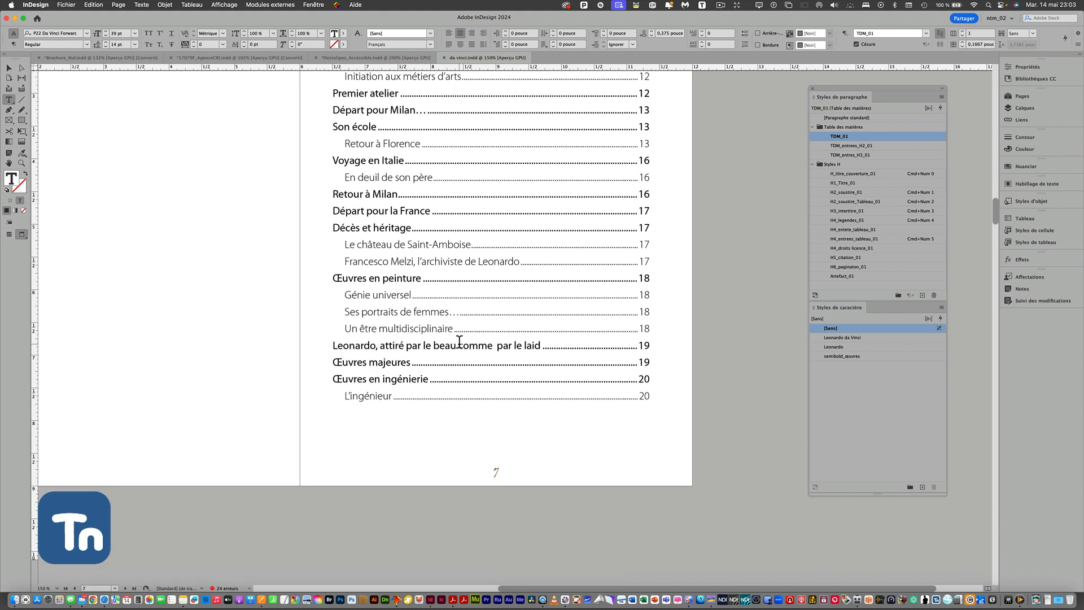
pyautogui.scroll(-10, 454, 328)
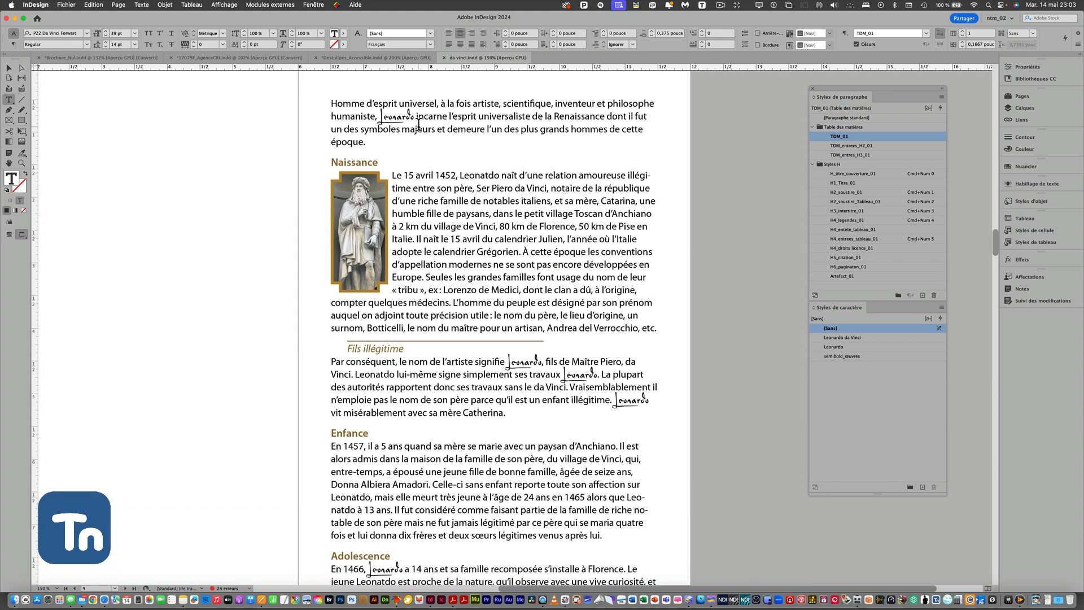
pyautogui.moveTo(500, 175); pyautogui.dragTo(534, 247)
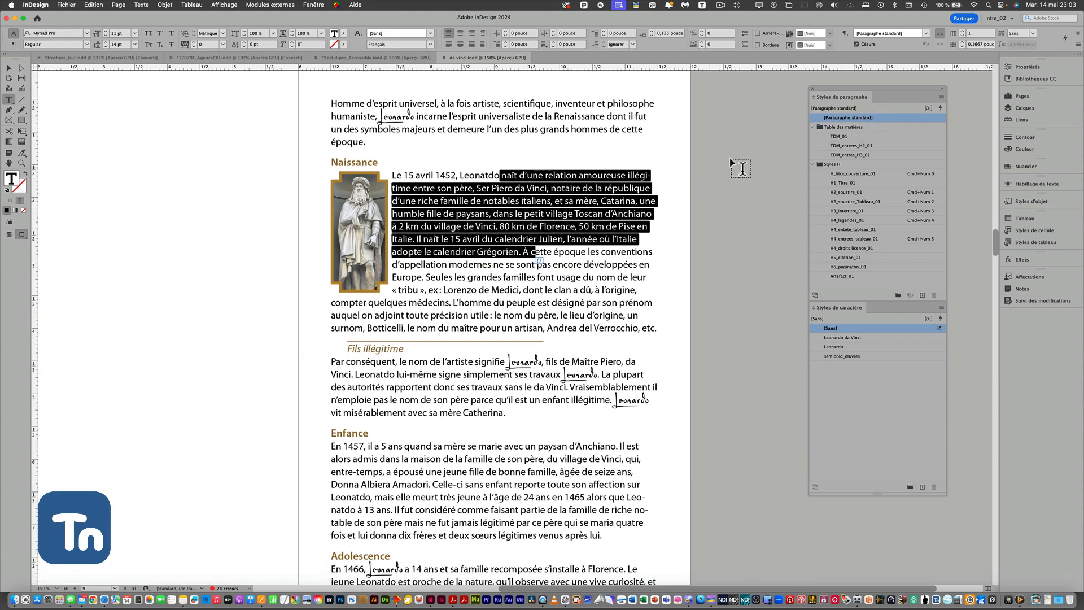
pyautogui.click(828, 116)
pyautogui.moveTo(543, 361); pyautogui.dragTo(506, 362)
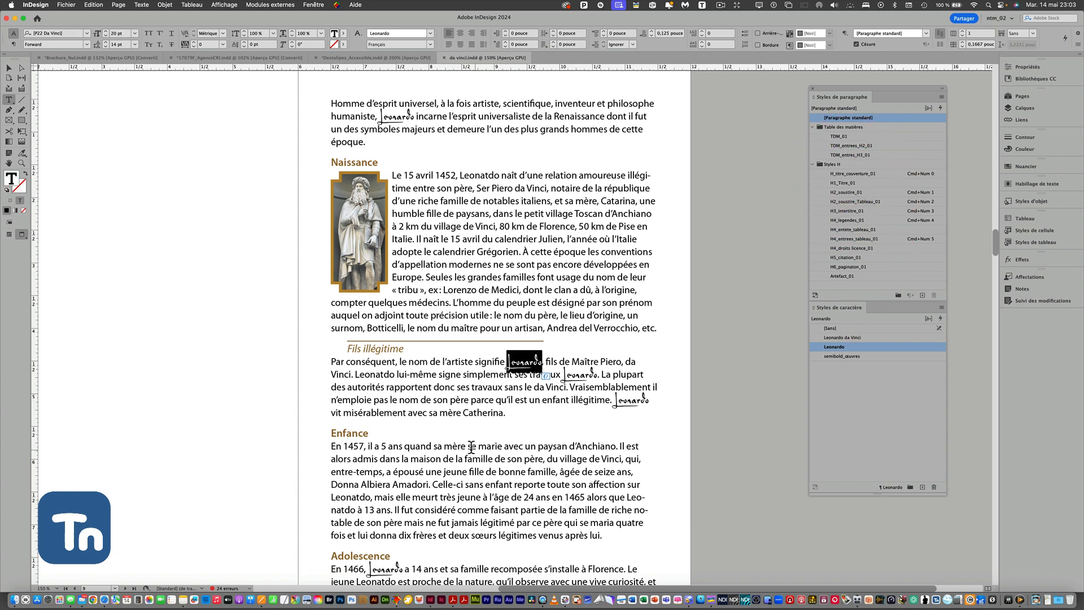
# Test automatic styling by adding "Leonardo" after "il a 5 ans" in the "Enfance" paragraph, and delete the test text.
pyautogui.click(405, 446)
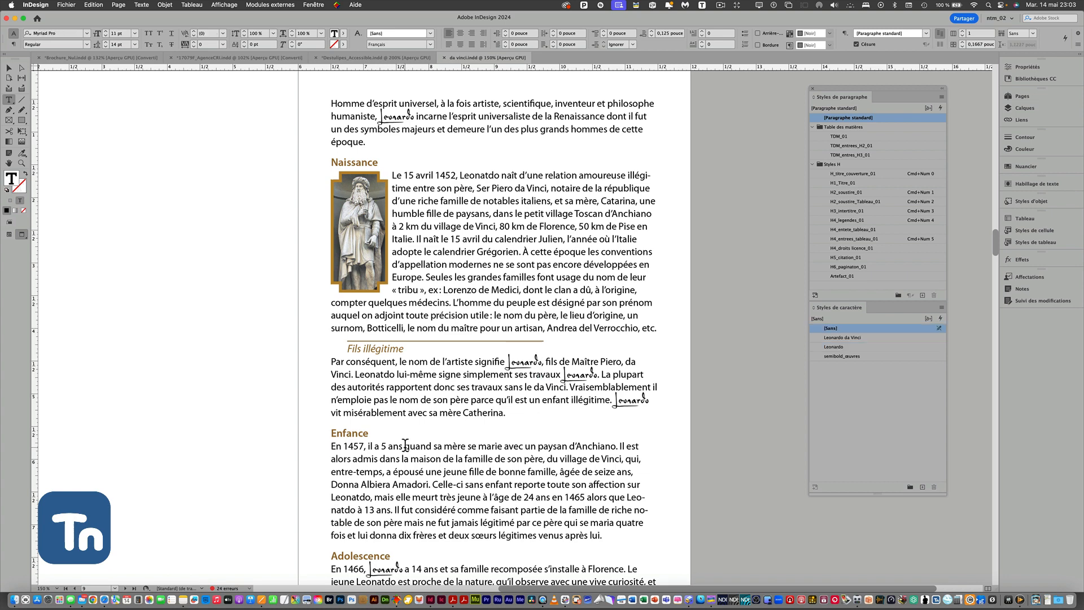
pyautogui.write('Leonar')
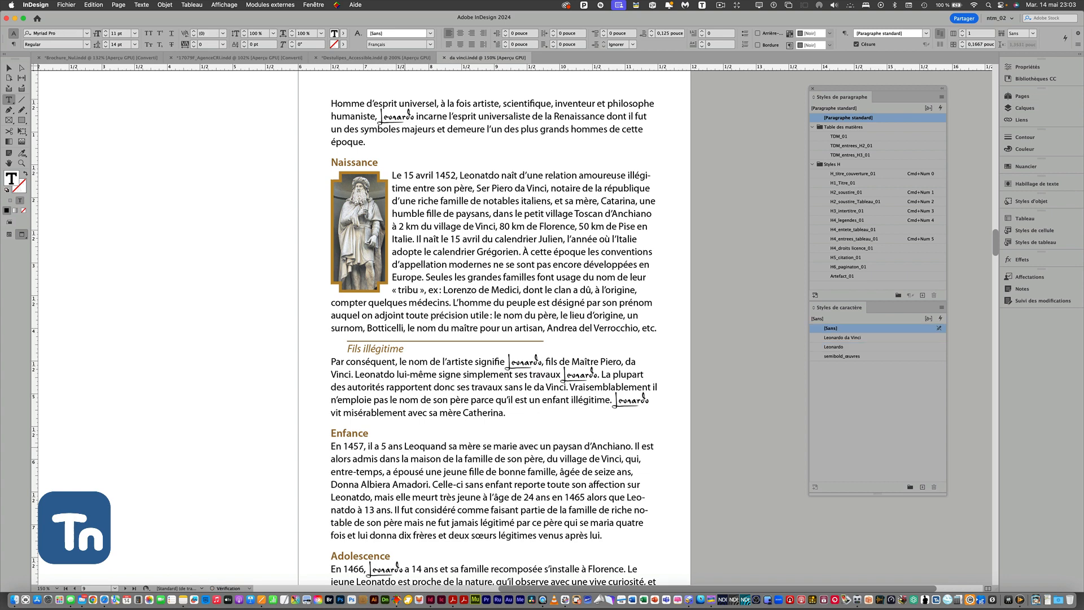
pyautogui.write('do')
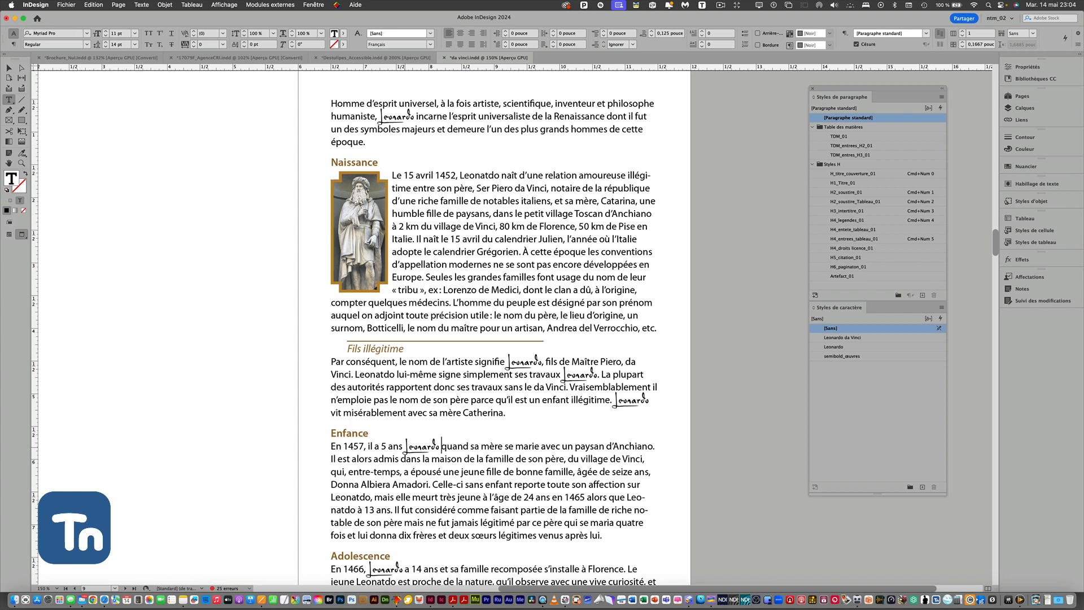
pyautogui.press('BackSpace')
pyautogui.press('BackSpace')
pyautogui.write('Le')
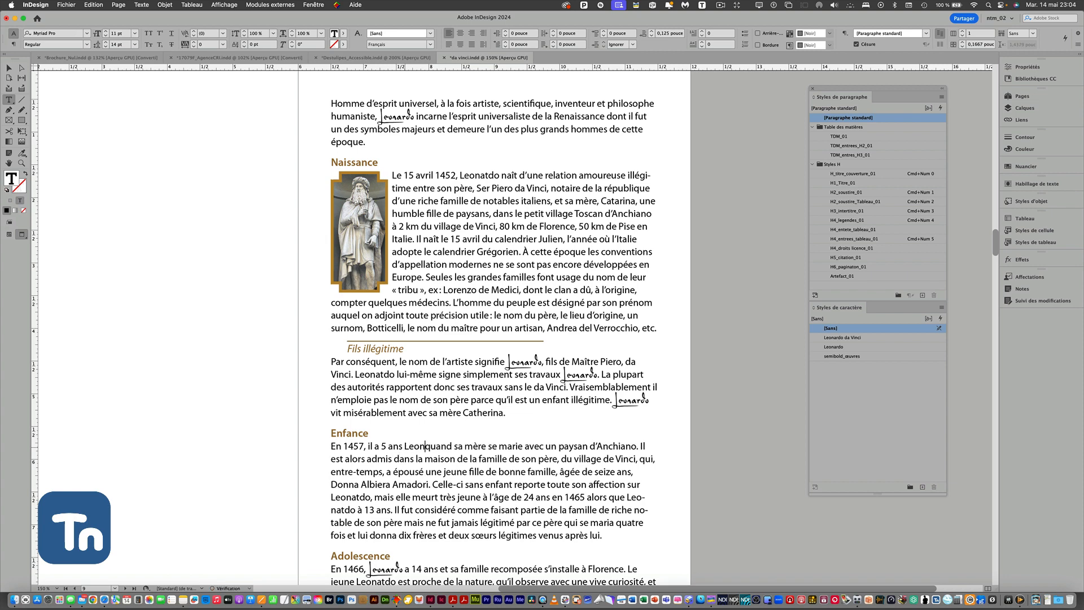
pyautogui.press('BackSpace')
pyautogui.press('BackSpace')
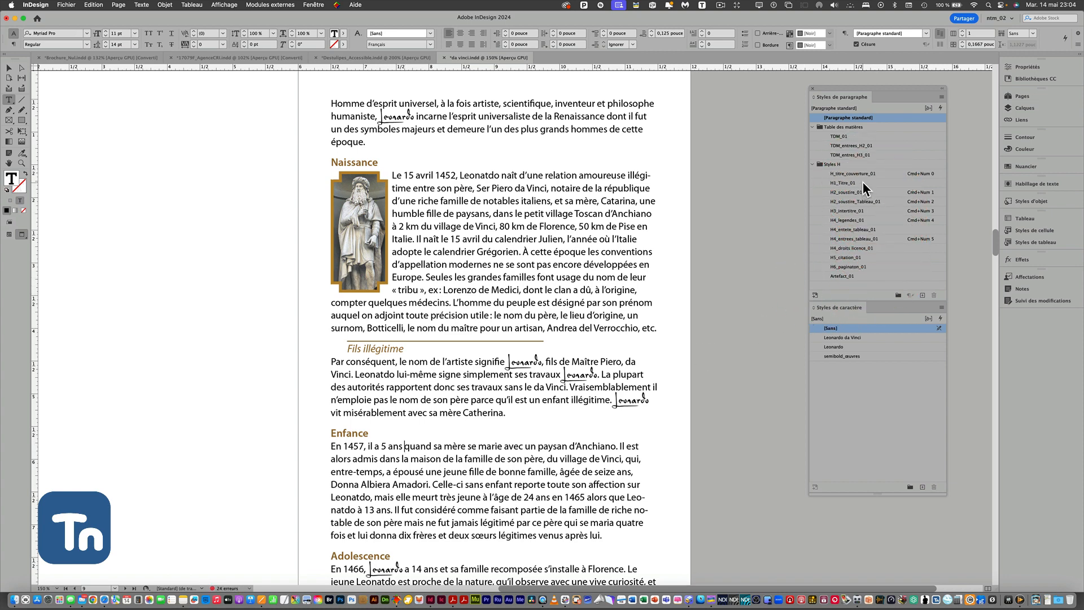
# Look through the page thumbnails of the da vinci document from the last spread back to the cover.
pyautogui.click(1023, 95)
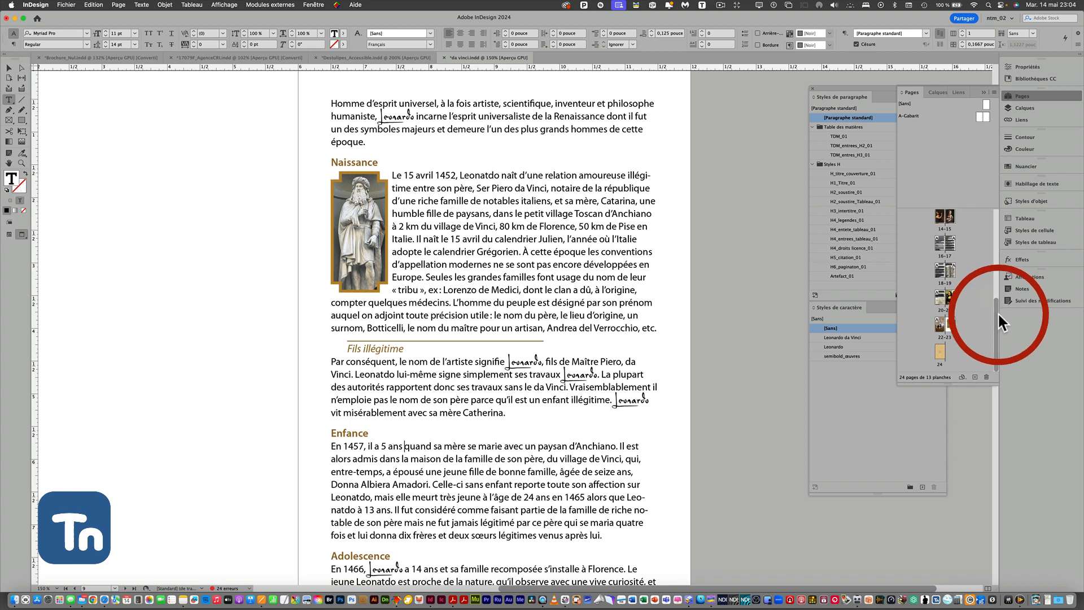
pyautogui.moveTo(997, 313); pyautogui.dragTo(1016, 192)
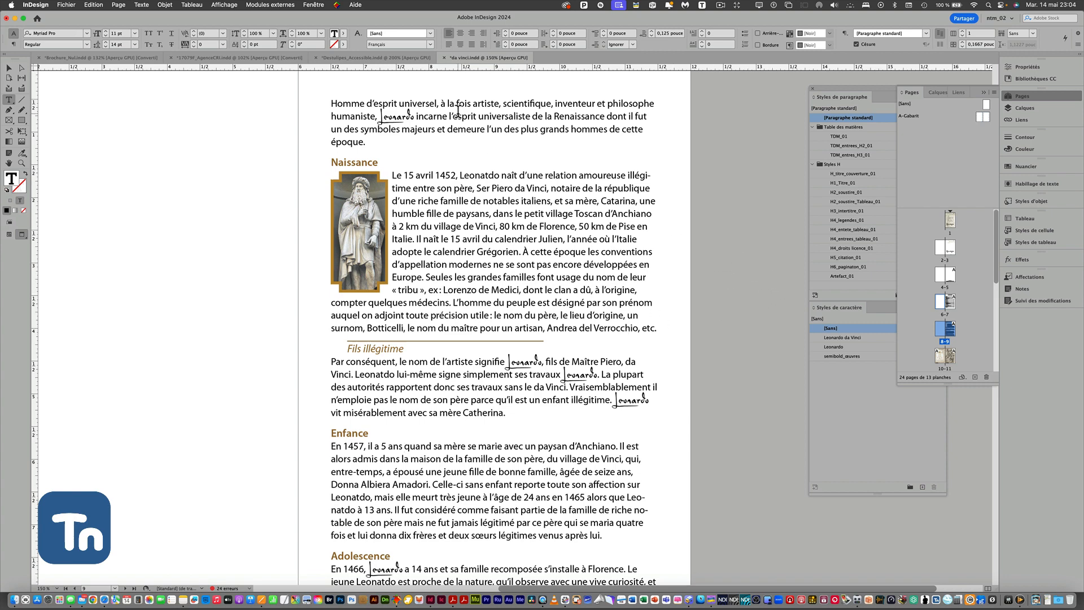
# Switch to the Destulipes_Accessible document and check the PDF export tag of the p_light_p-2-3-4 paragraph style.
pyautogui.click(387, 58)
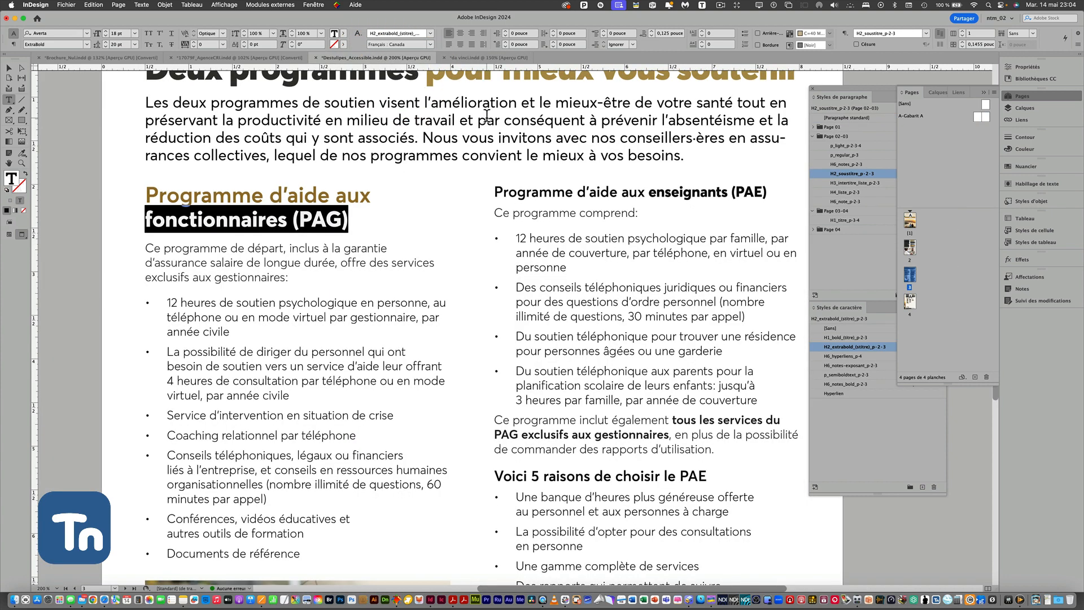
pyautogui.click(836, 145)
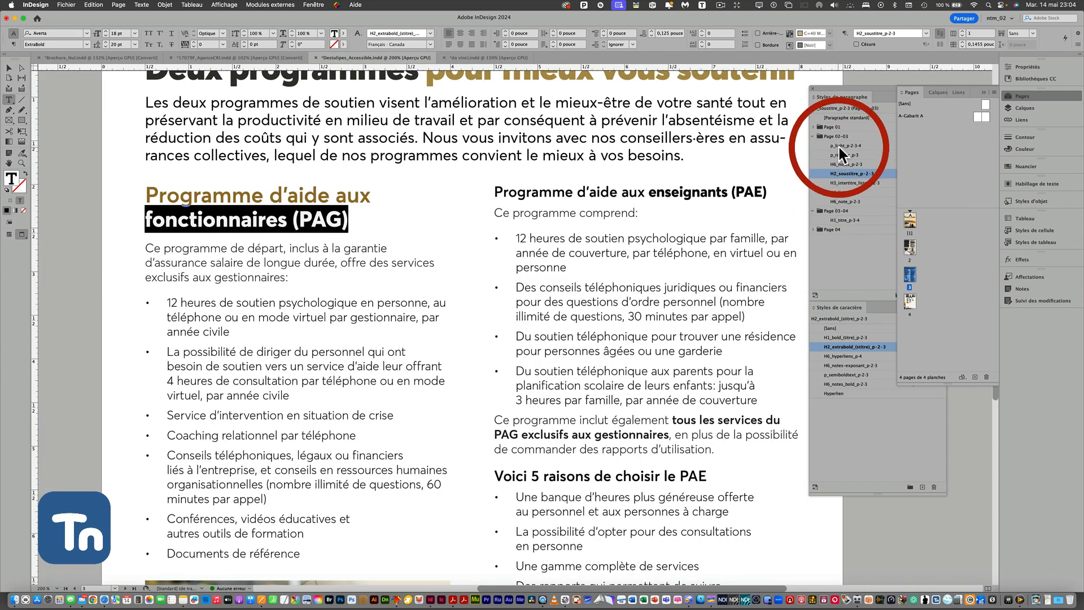
pyautogui.doubleClick(838, 147)
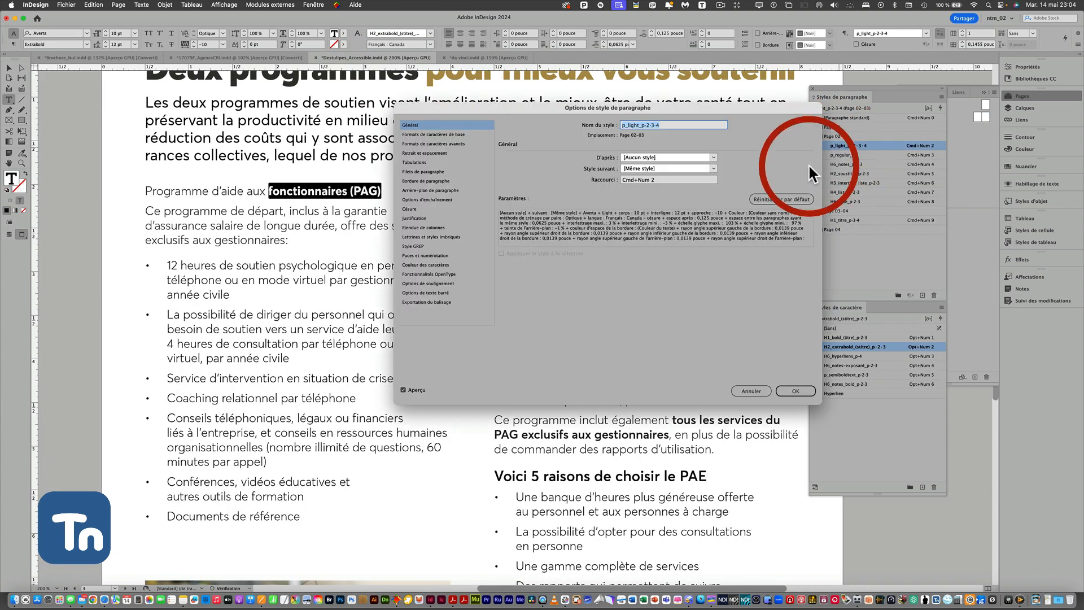
pyautogui.click(421, 301)
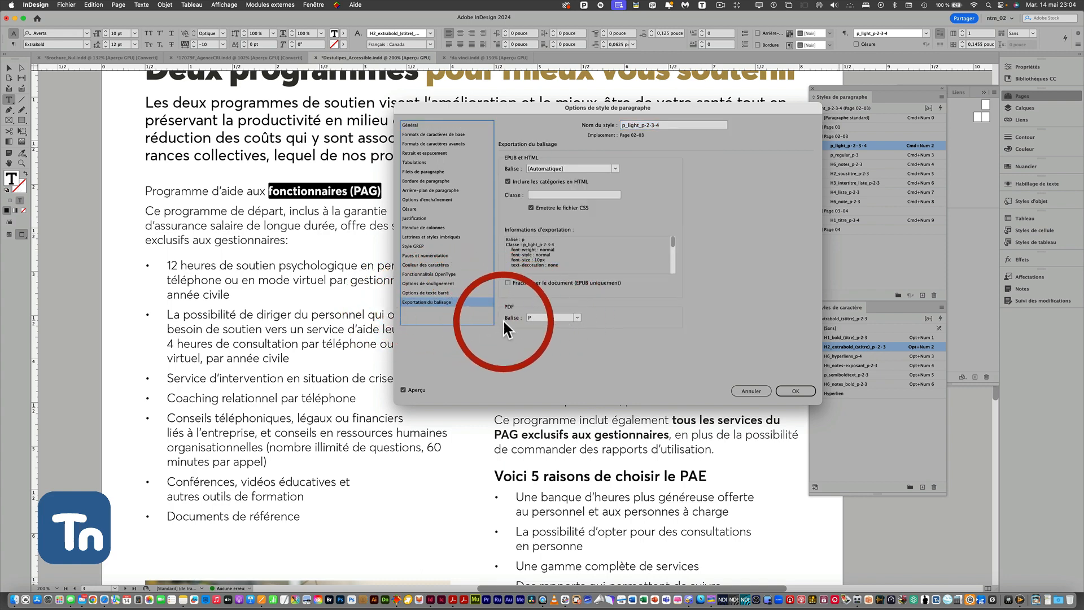
pyautogui.click(572, 319)
pyautogui.click(519, 306)
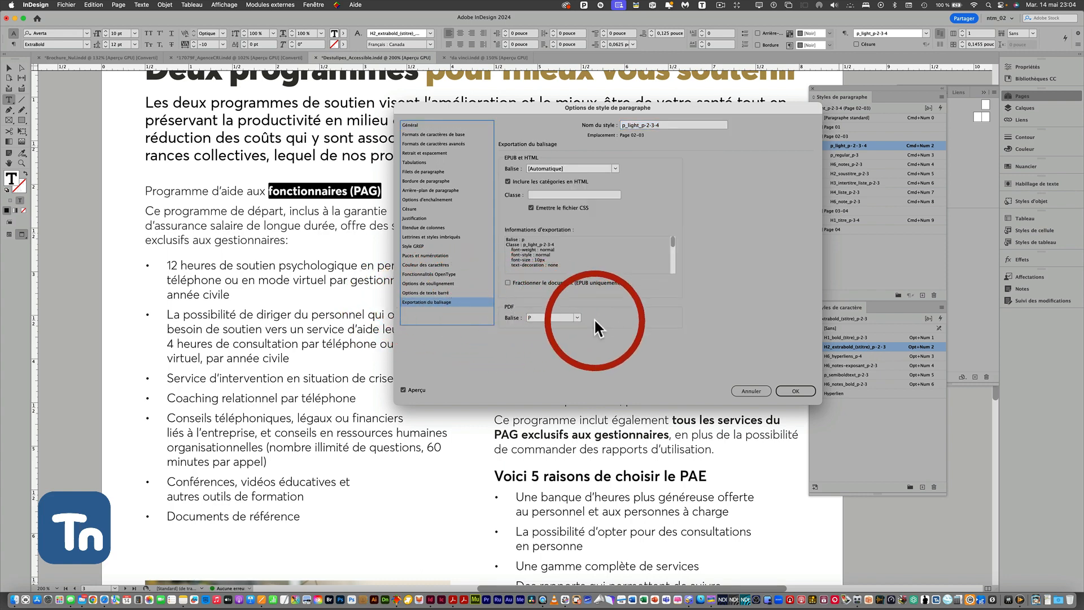
pyautogui.click(793, 391)
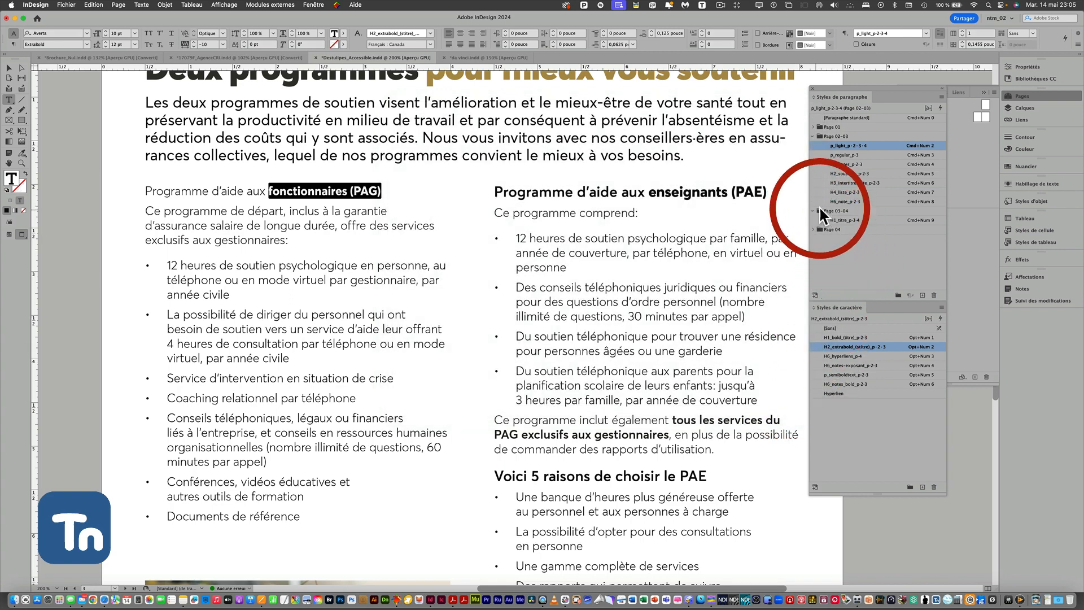
# Check the PDF export tag of the H2_soustitre_p-2-3 paragraph style.
pyautogui.click(843, 174)
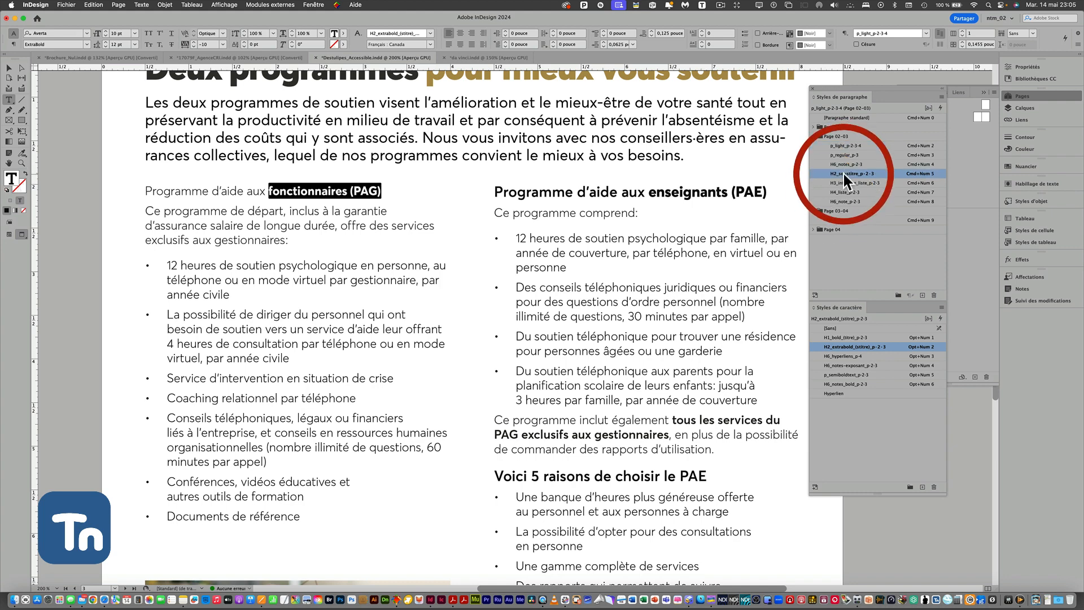
pyautogui.doubleClick(843, 174)
pyautogui.click(435, 302)
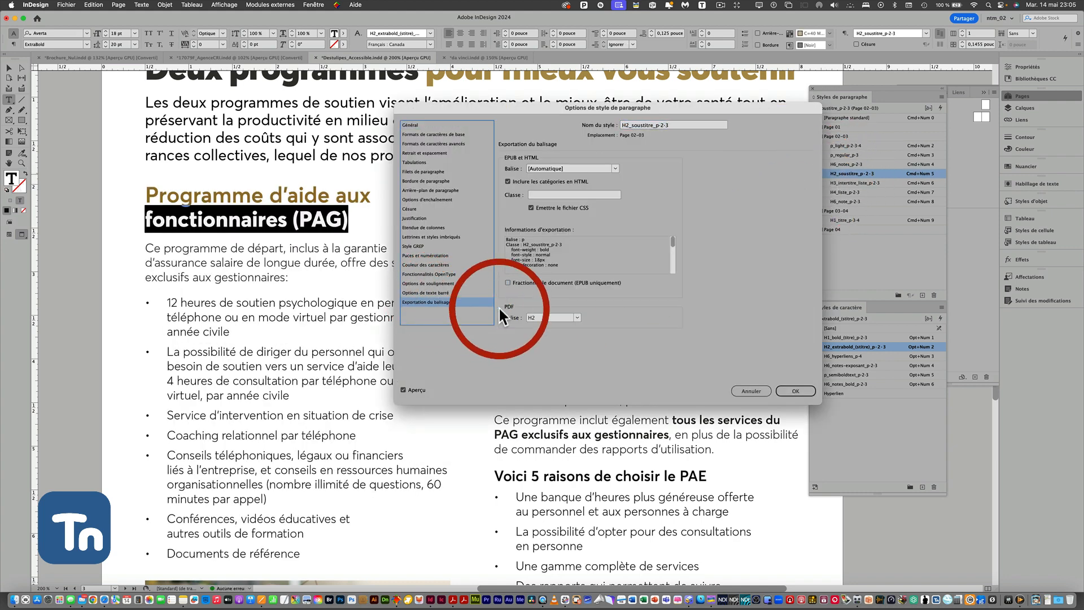
pyautogui.click(795, 390)
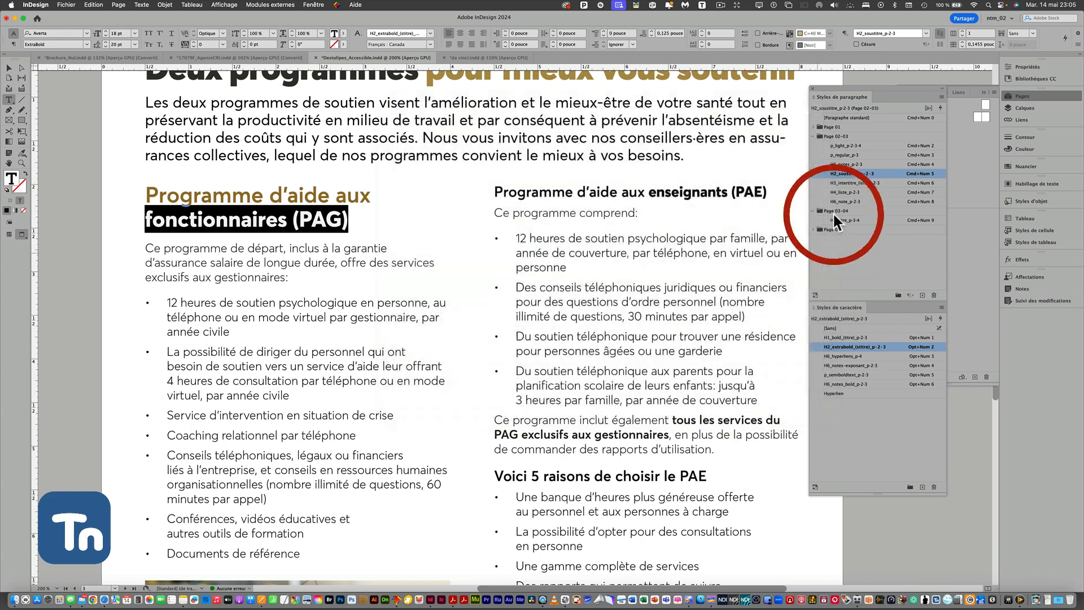
# Check the PDF export tag of the H6_note_p-2-3 paragraph style.
pyautogui.click(832, 202)
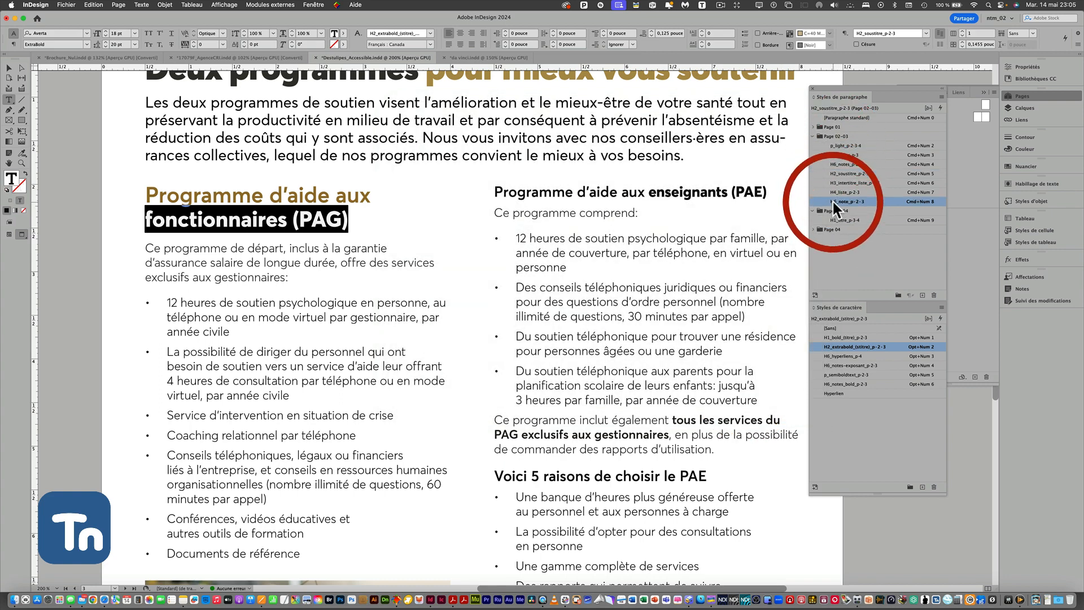
pyautogui.doubleClick(832, 202)
pyautogui.click(434, 302)
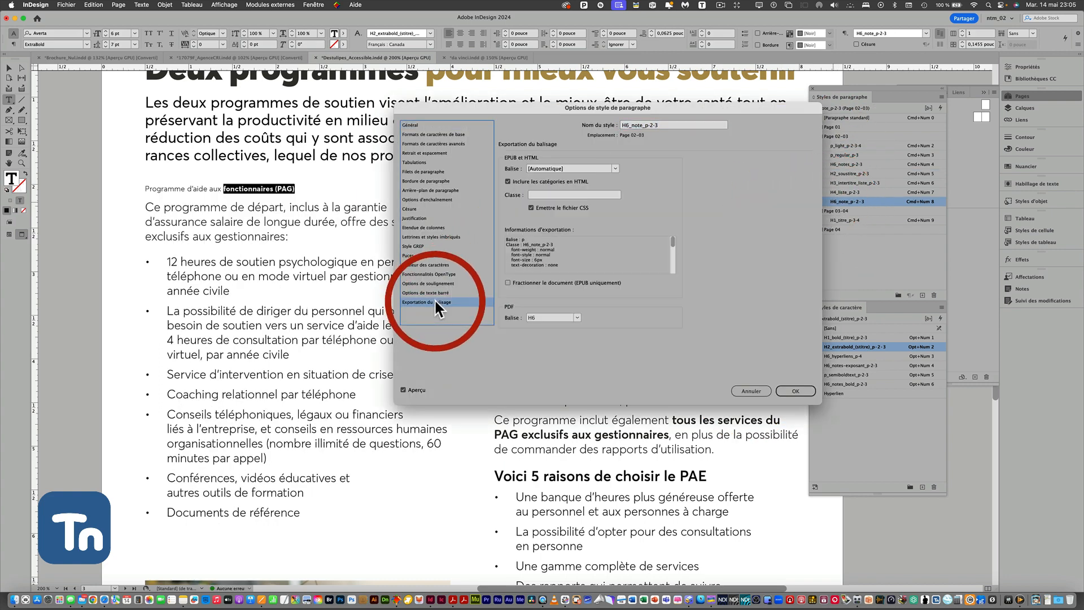
pyautogui.click(794, 391)
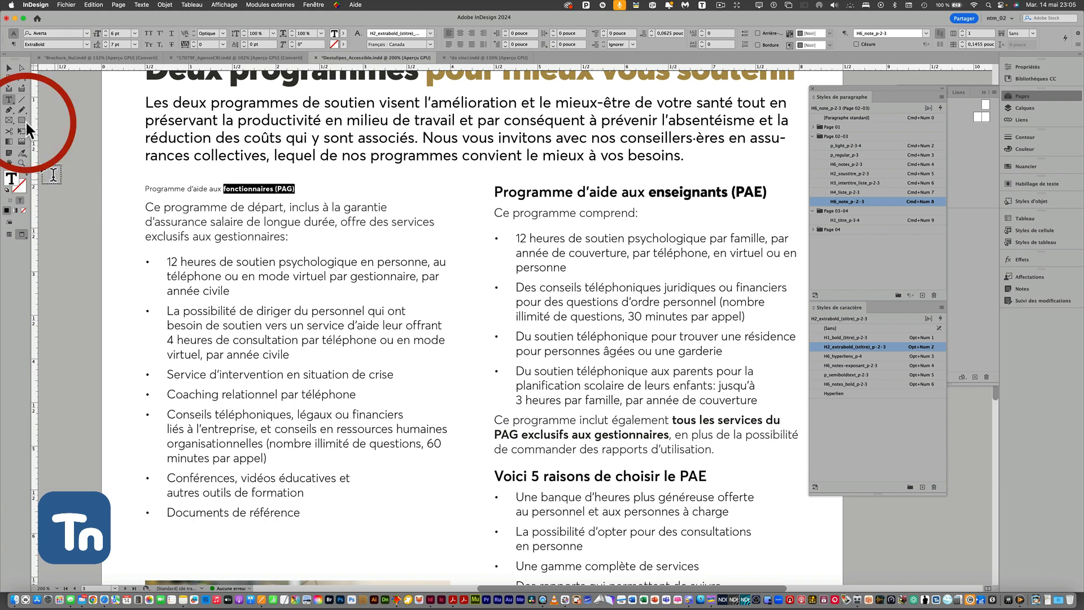
# Switch the document from Preview to Normal view to show hidden characters, and locate the "Masquer les caractères masqués" option.
pyautogui.click(8, 236)
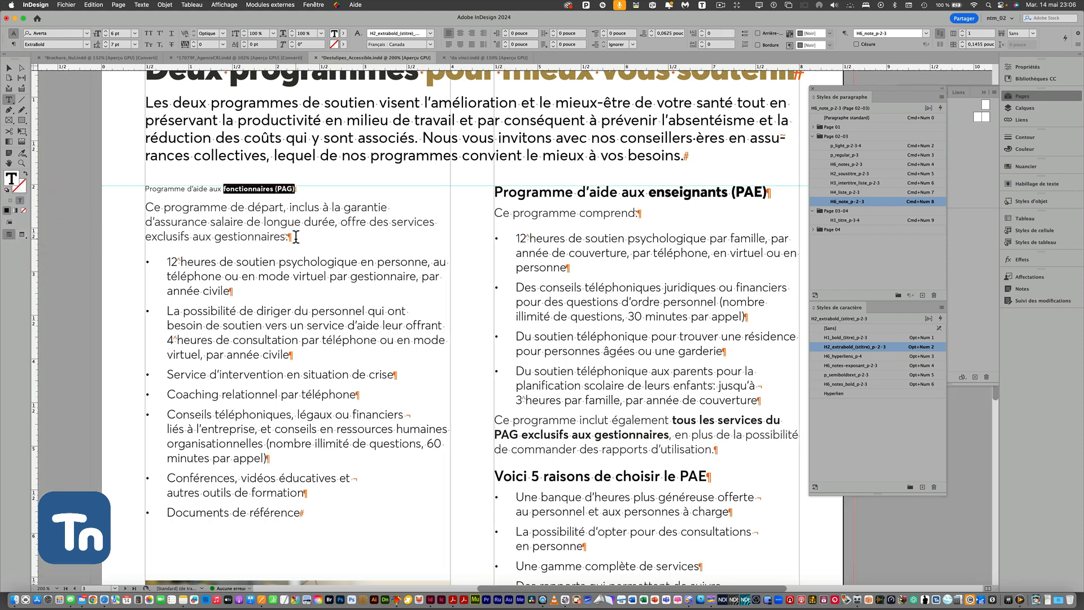
pyautogui.click(141, 5)
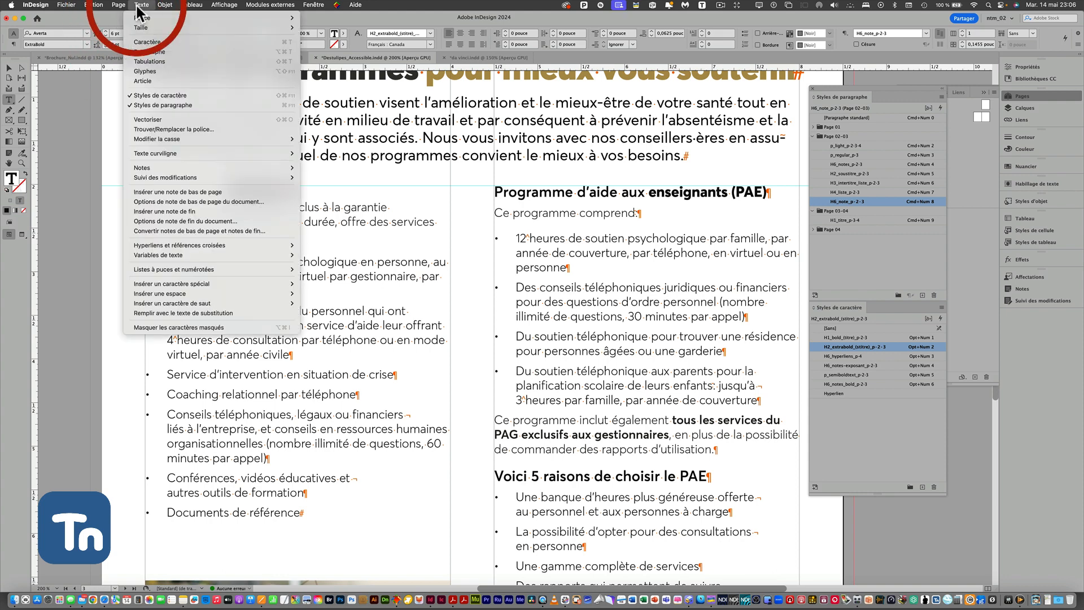
pyautogui.click(190, 326)
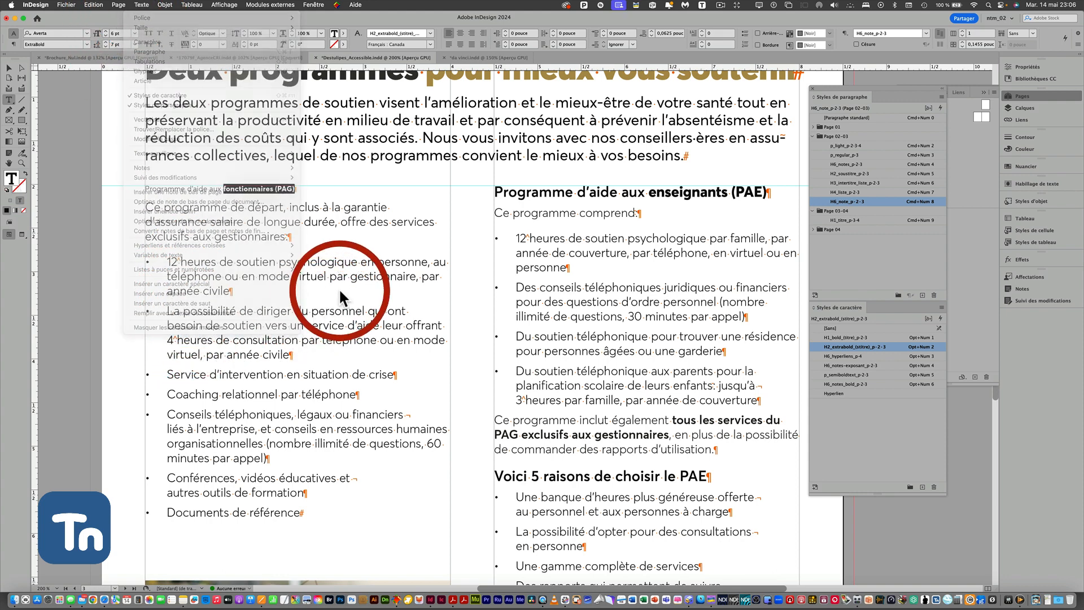